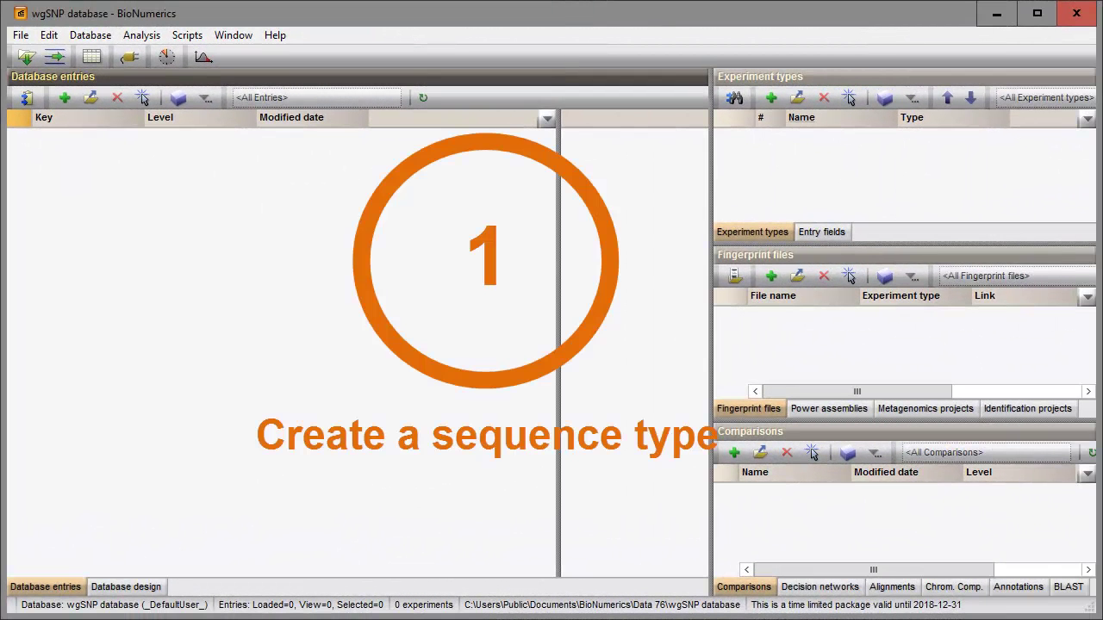
# Create a new sequence experiment type named wgSNP for nucleic acids with a reference-sequence mapping template
pyautogui.click(771, 97)
pyautogui.click(529, 341)
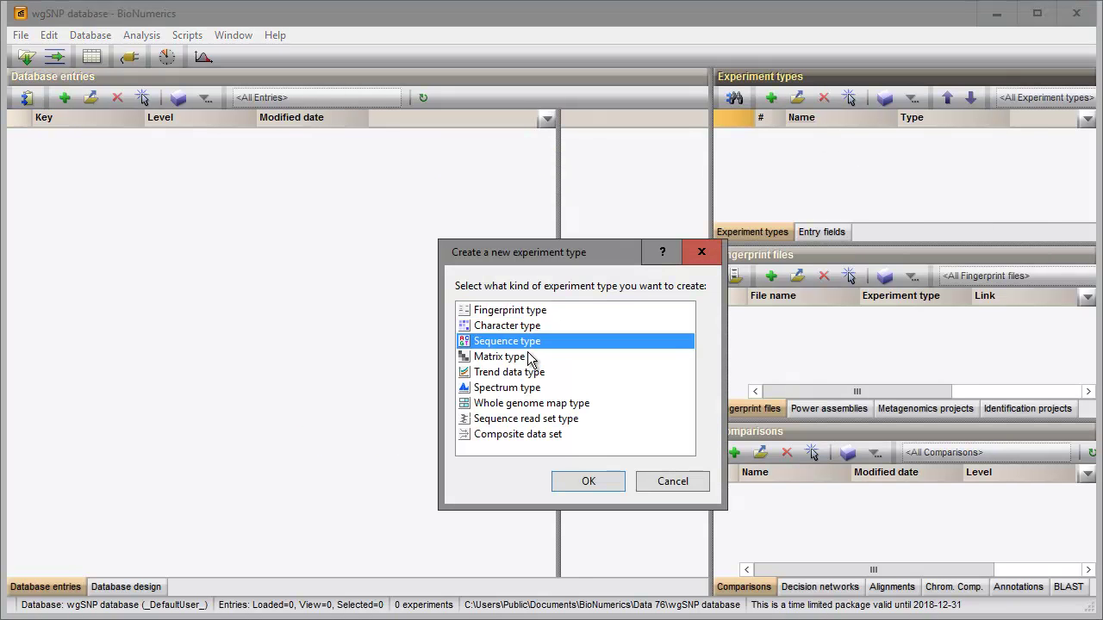
pyautogui.click(573, 479)
pyautogui.write('wgSNP')
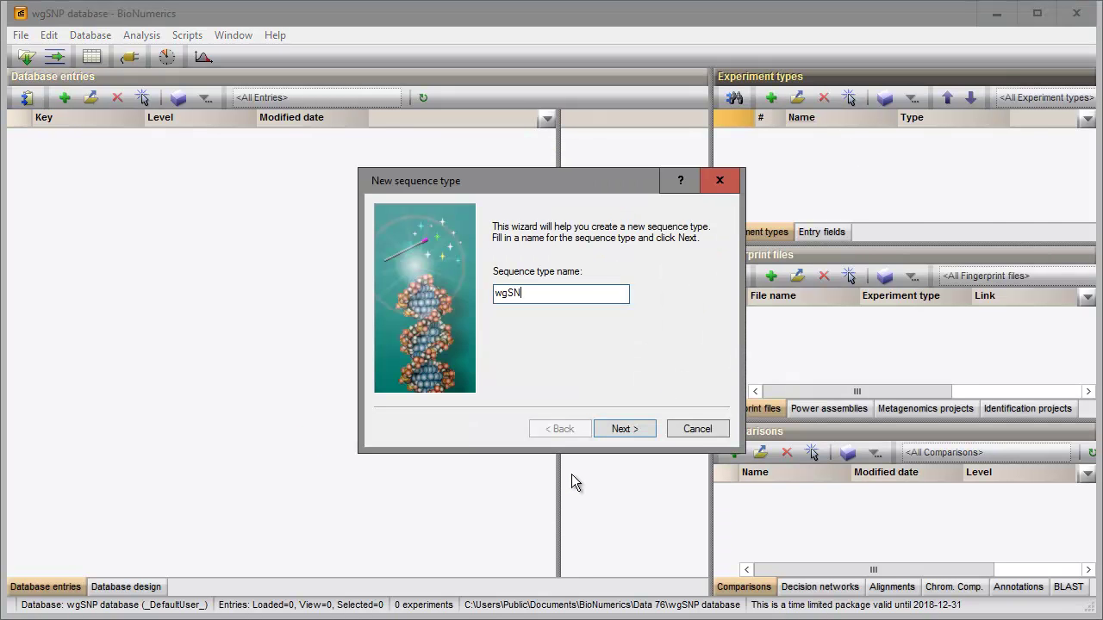
pyautogui.click(609, 435)
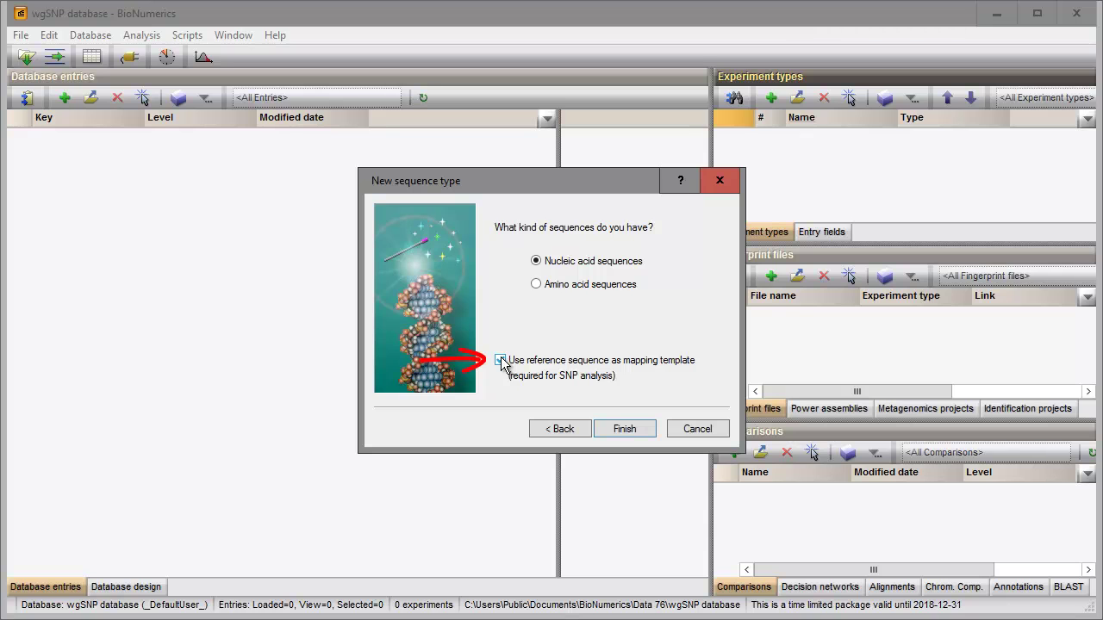
pyautogui.click(624, 428)
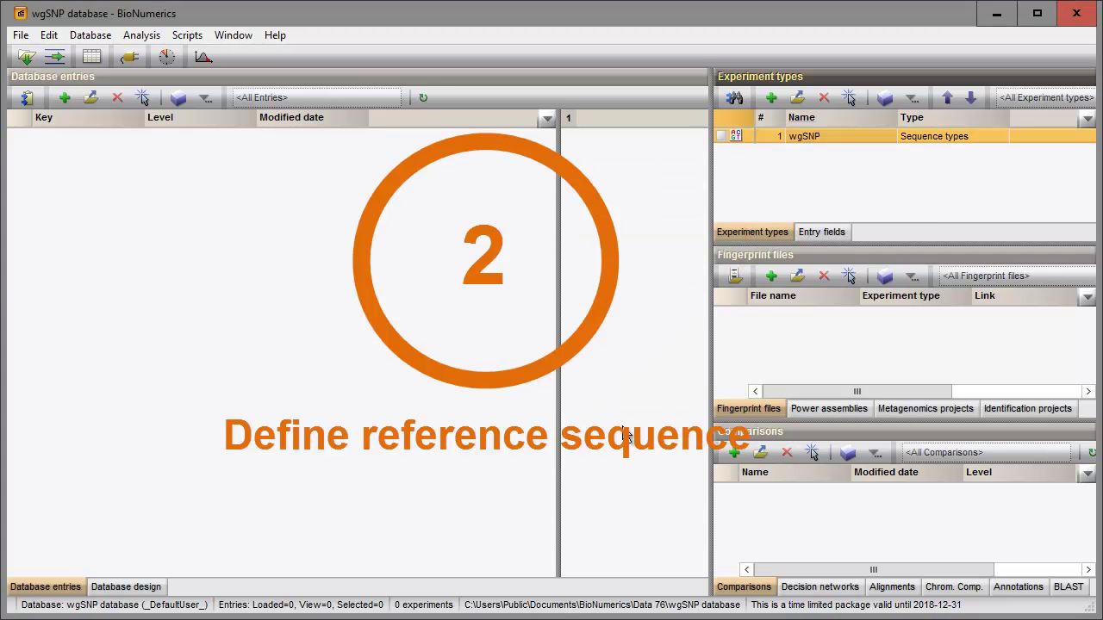
# Import ERR103401.txt as FASTA into wgSNP with My Template, then check its 2897014 bp sequence
pyautogui.click(20, 34)
pyautogui.click(65, 57)
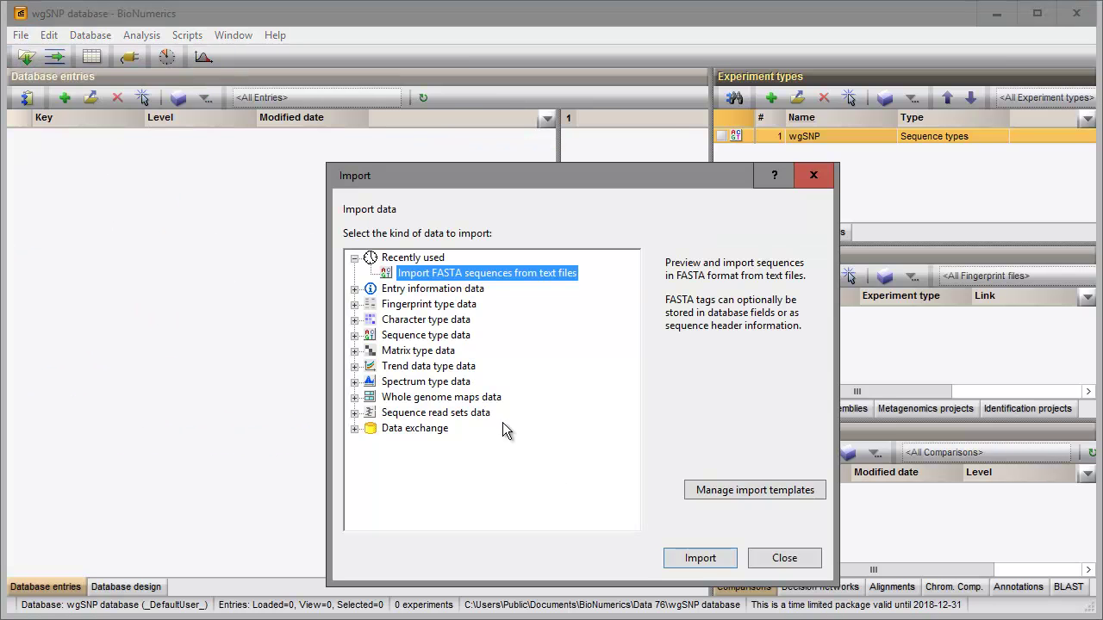
pyautogui.click(700, 557)
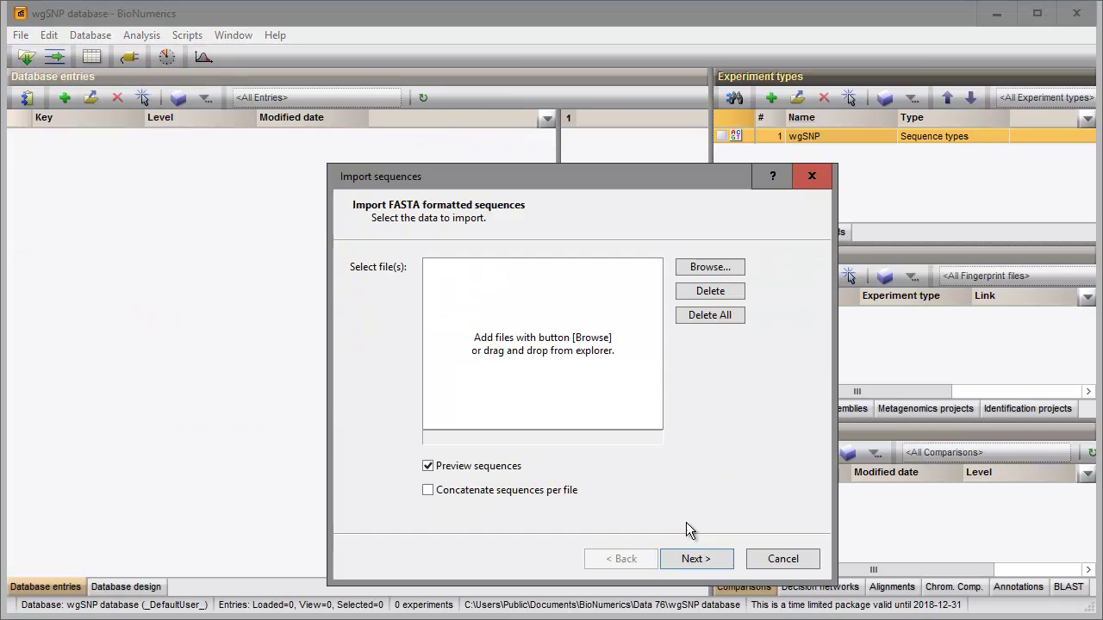
pyautogui.click(684, 266)
pyautogui.doubleClick(683, 276)
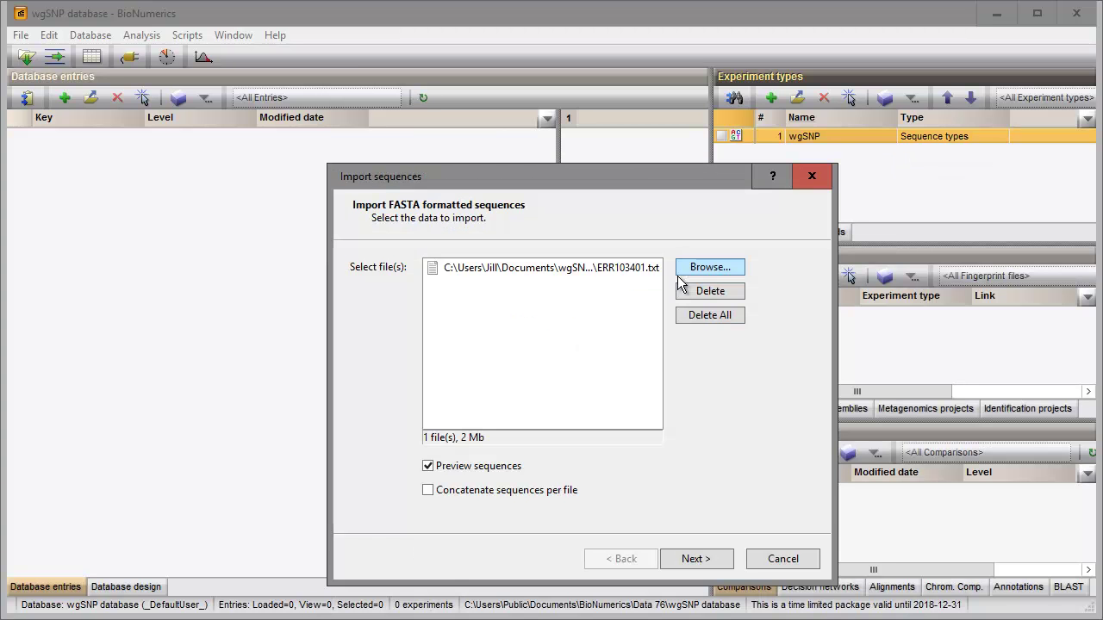
pyautogui.click(684, 553)
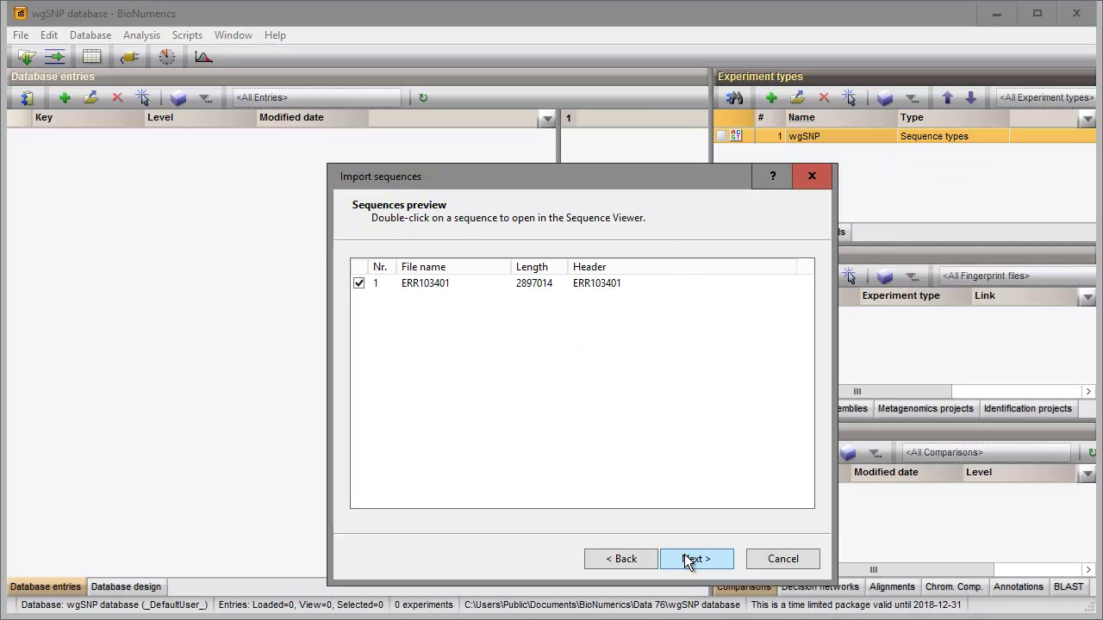
pyautogui.click(684, 553)
pyautogui.click(419, 302)
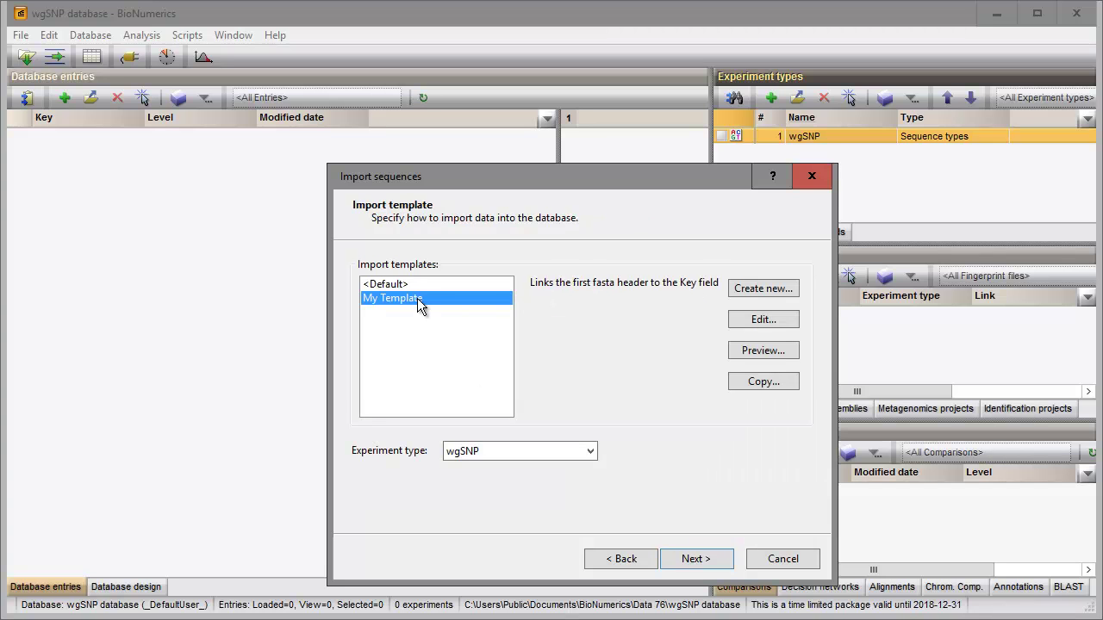
pyautogui.click(688, 559)
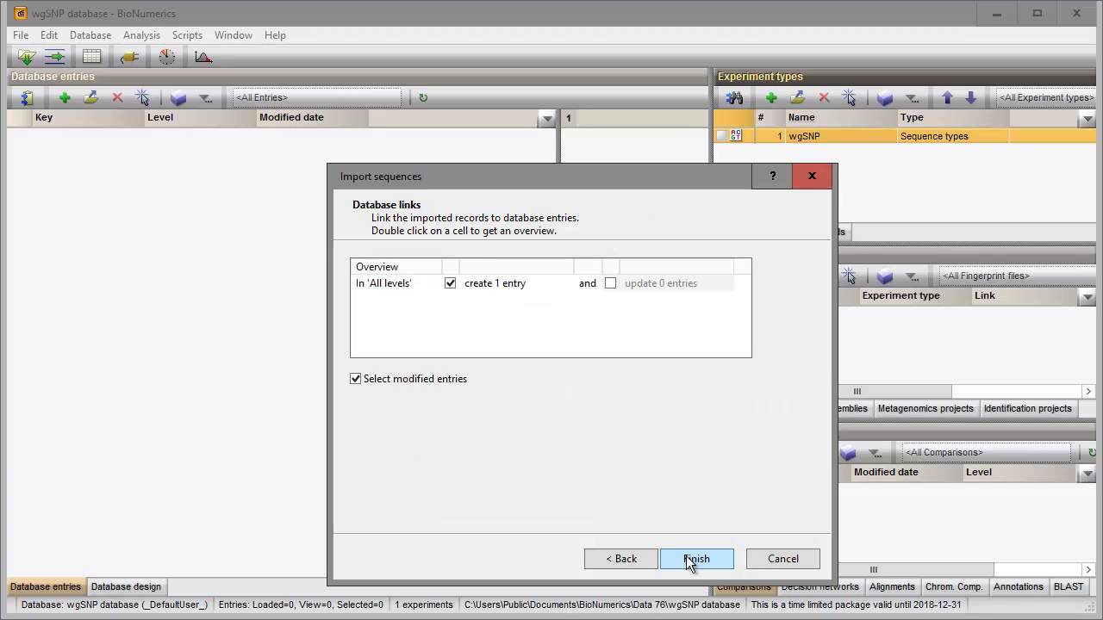
pyautogui.click(690, 558)
pyautogui.click(567, 138)
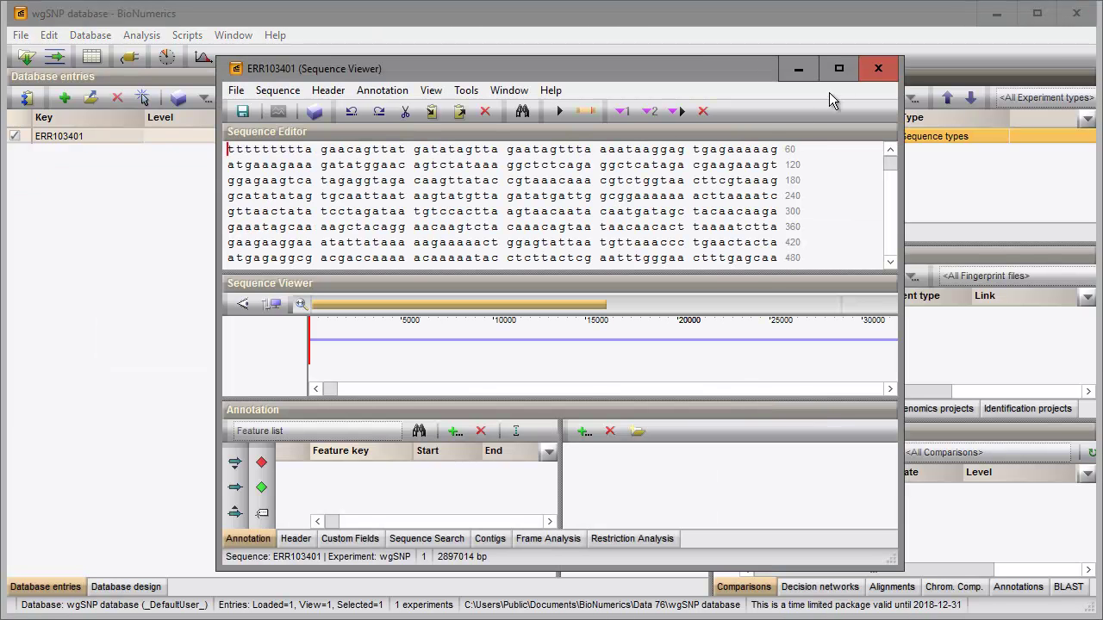
pyautogui.click(878, 68)
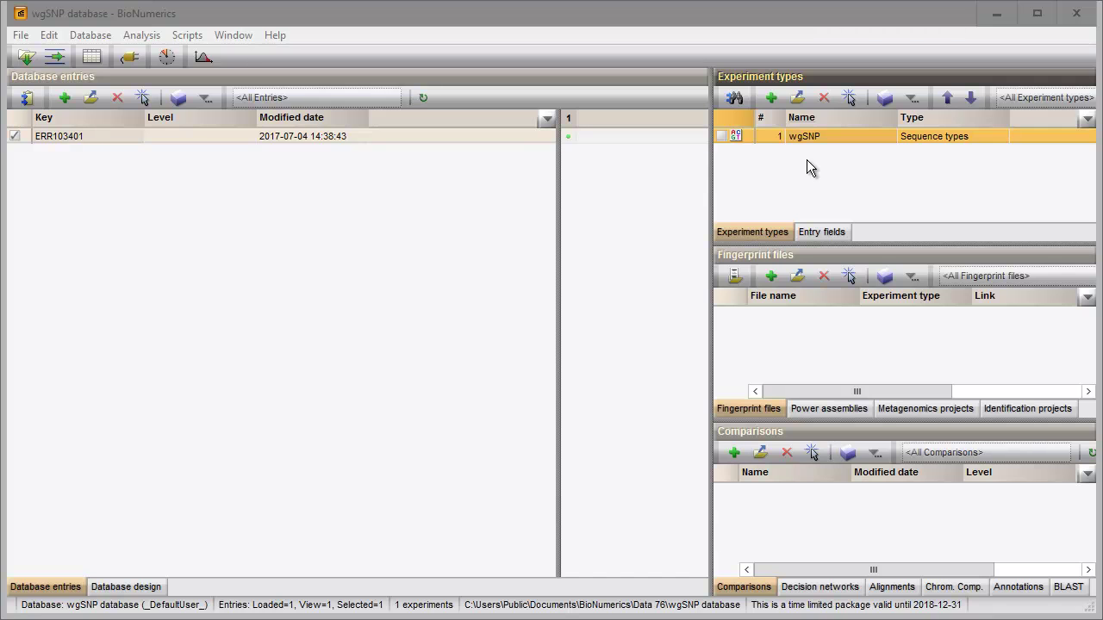
pyautogui.doubleClick(799, 137)
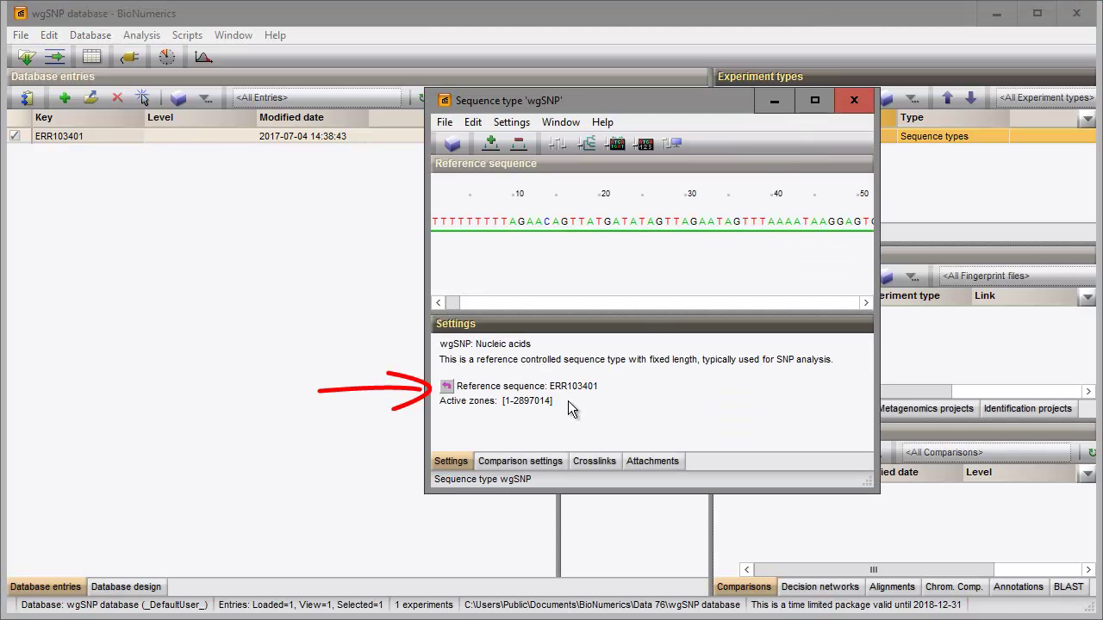
pyautogui.click(854, 101)
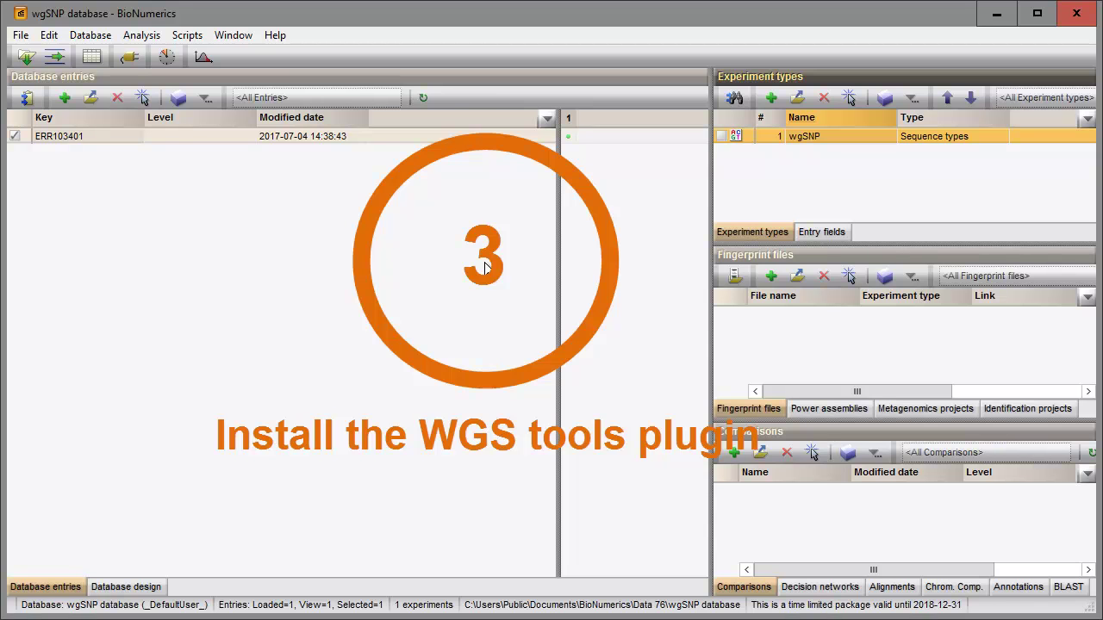
# Activate the WGS tools plugin from the Plugins list
pyautogui.click(130, 56)
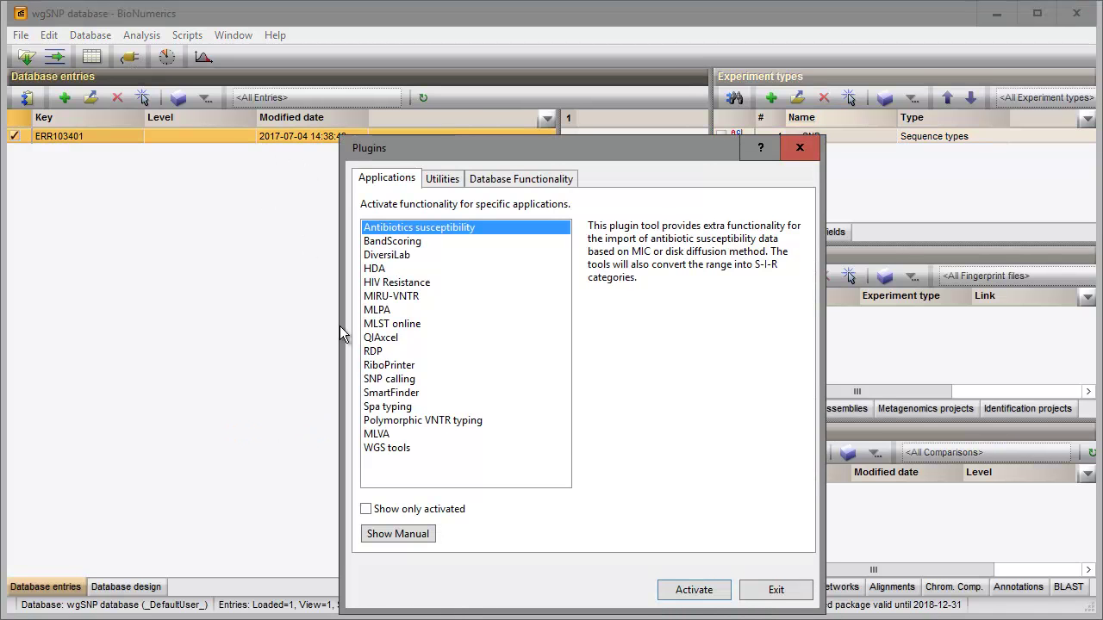
pyautogui.click(386, 447)
pyautogui.click(689, 590)
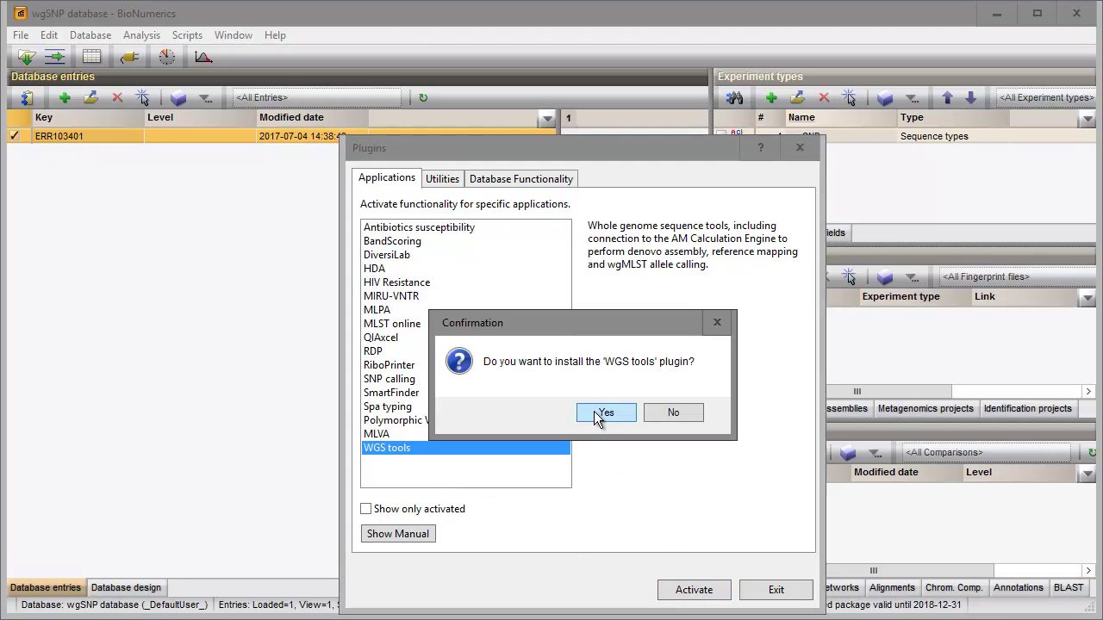
pyautogui.click(604, 414)
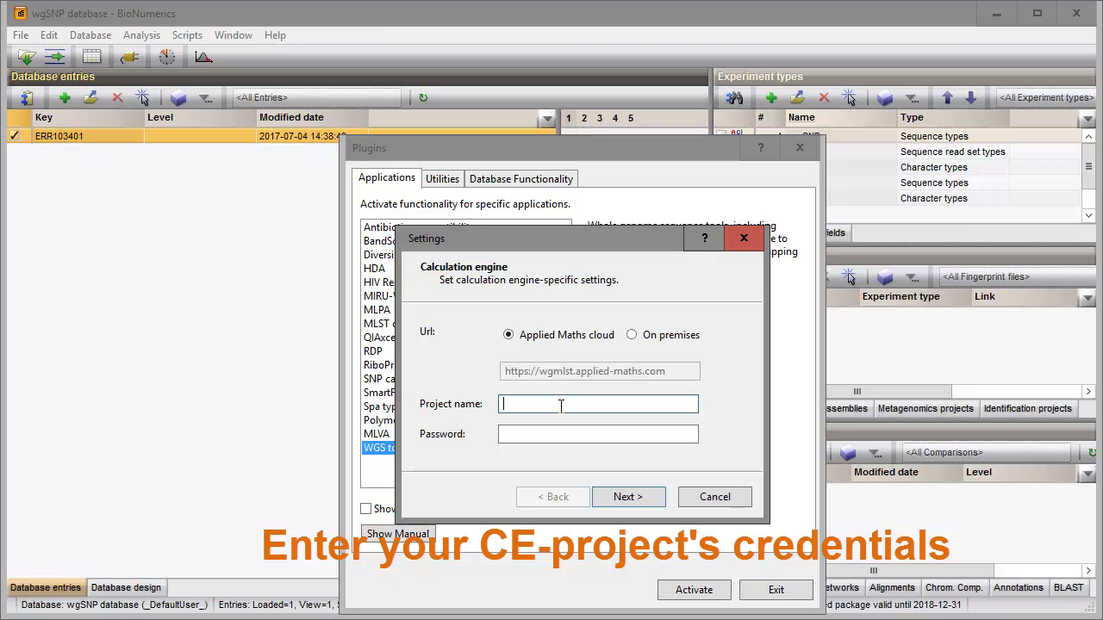
# Enter the calculation engine project name and password and set up WGS tools for Staphylococcus aureus
pyautogui.write('eval-dombrecht-saur')
pyautogui.hotkey('alt', 'Tab')
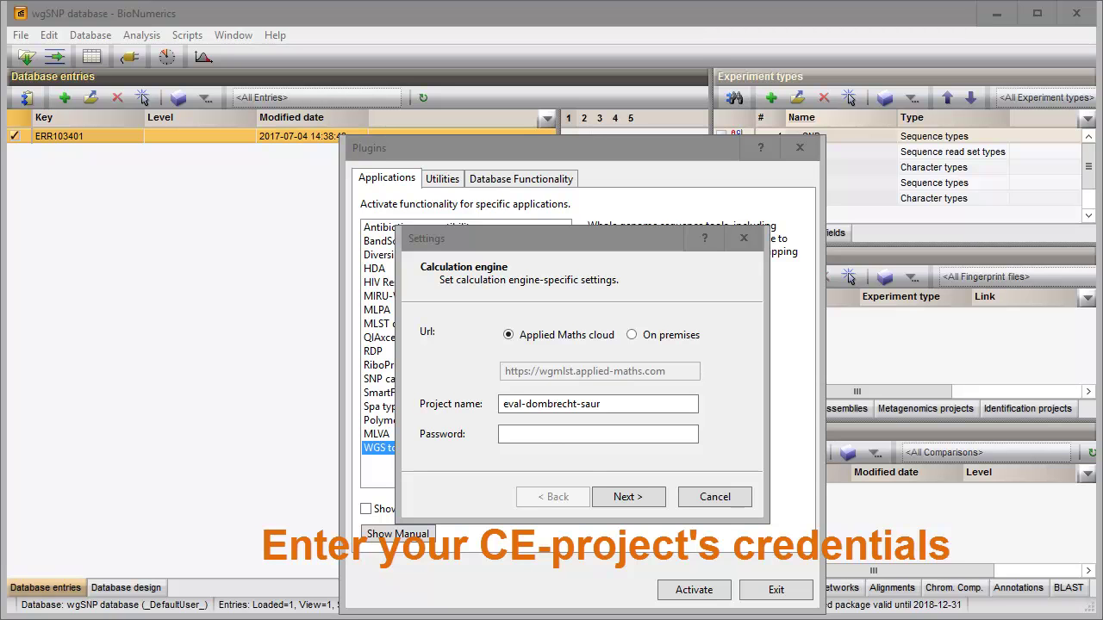
pyautogui.click(567, 434)
pyautogui.hotkey('ctrl', 'v')
pyautogui.click(625, 497)
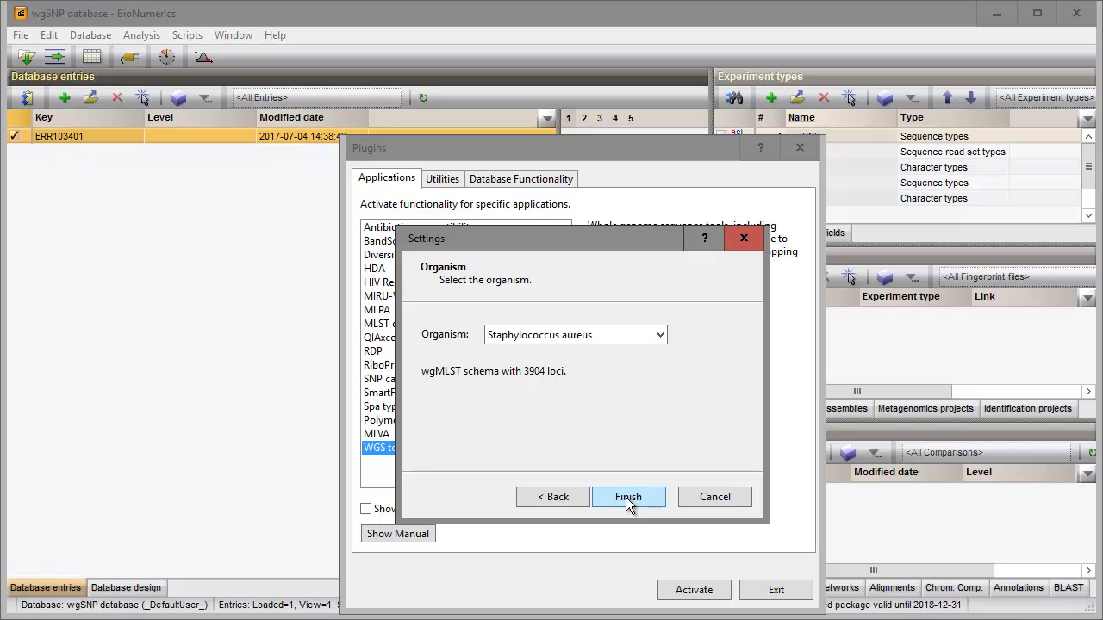
pyautogui.click(625, 497)
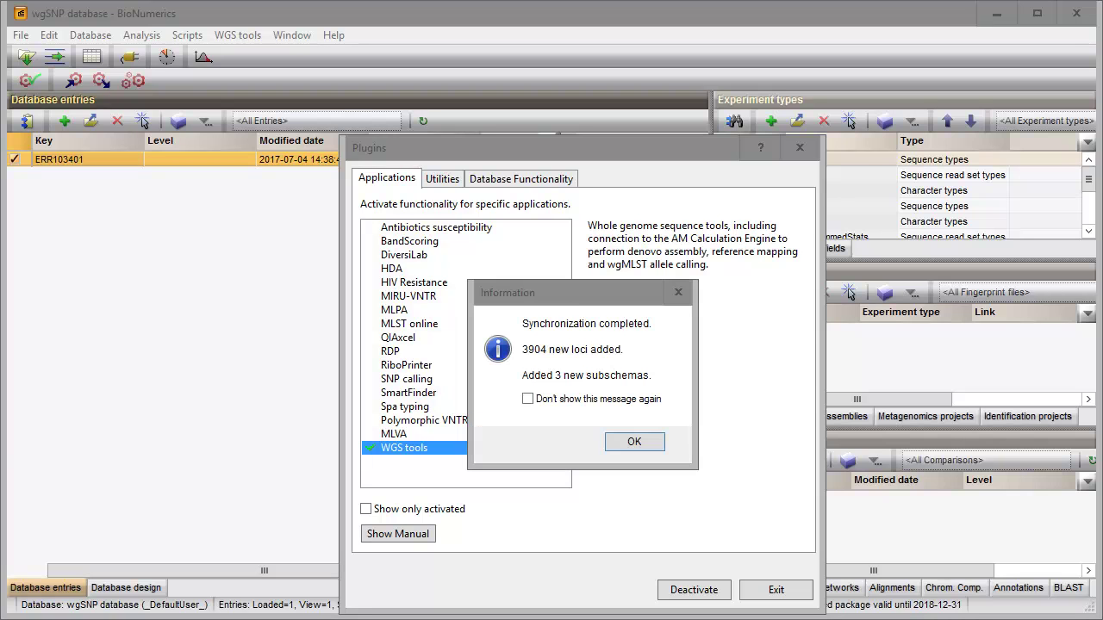
pyautogui.click(619, 444)
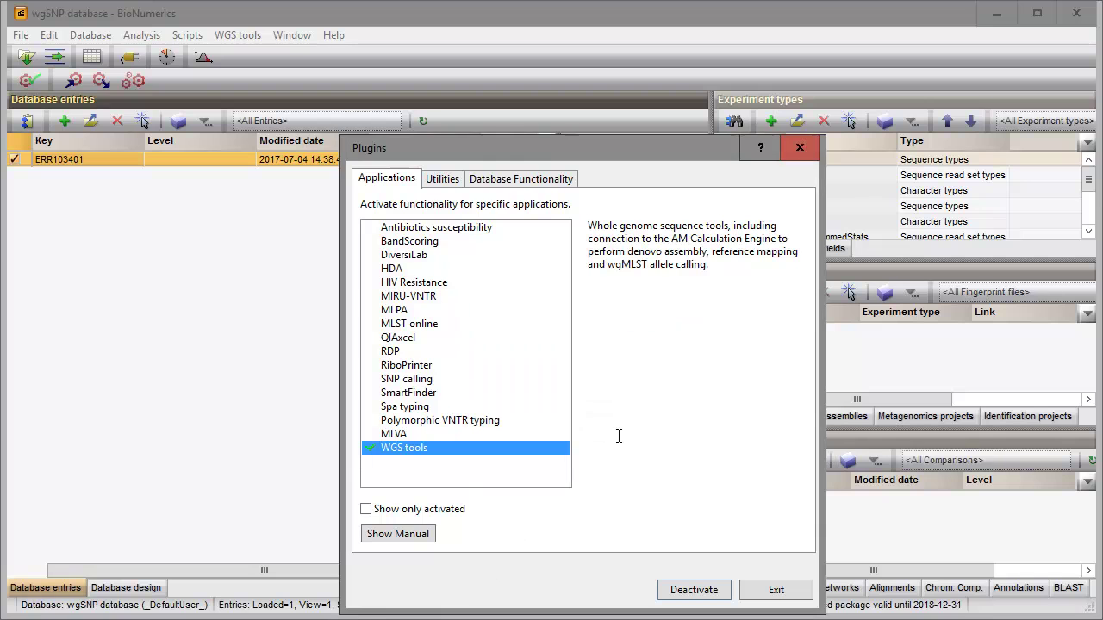
pyautogui.click(775, 589)
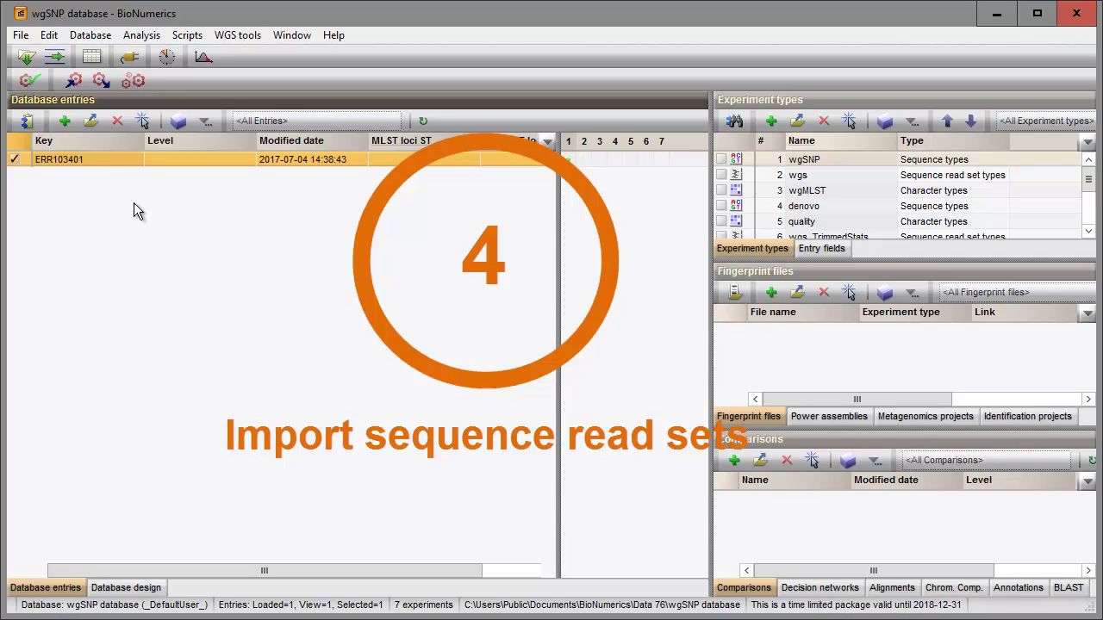
# Import read sets ERR101899 and ERR101900 as links from NCBI (SRA)
pyautogui.click(27, 56)
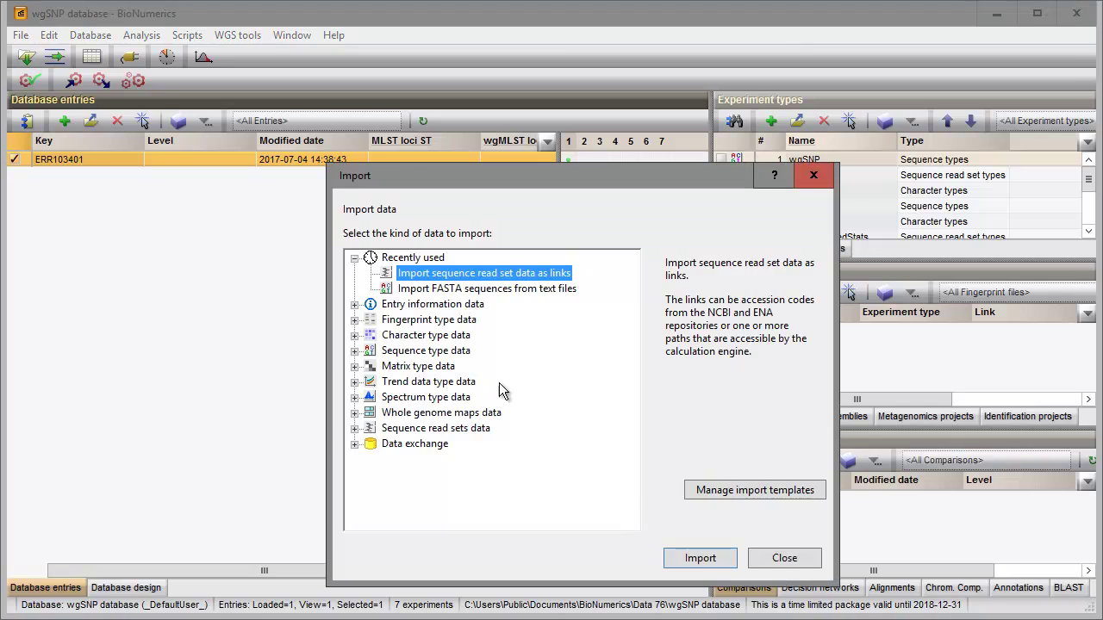
pyautogui.click(690, 554)
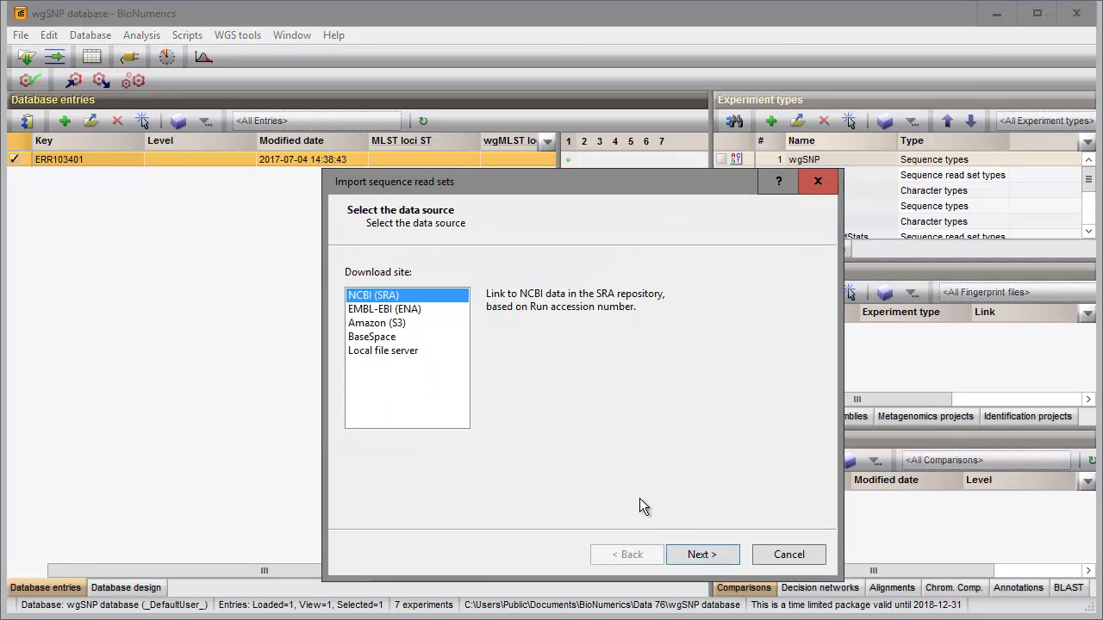
pyautogui.click(700, 558)
pyautogui.write('ERR103399,ERR103400')
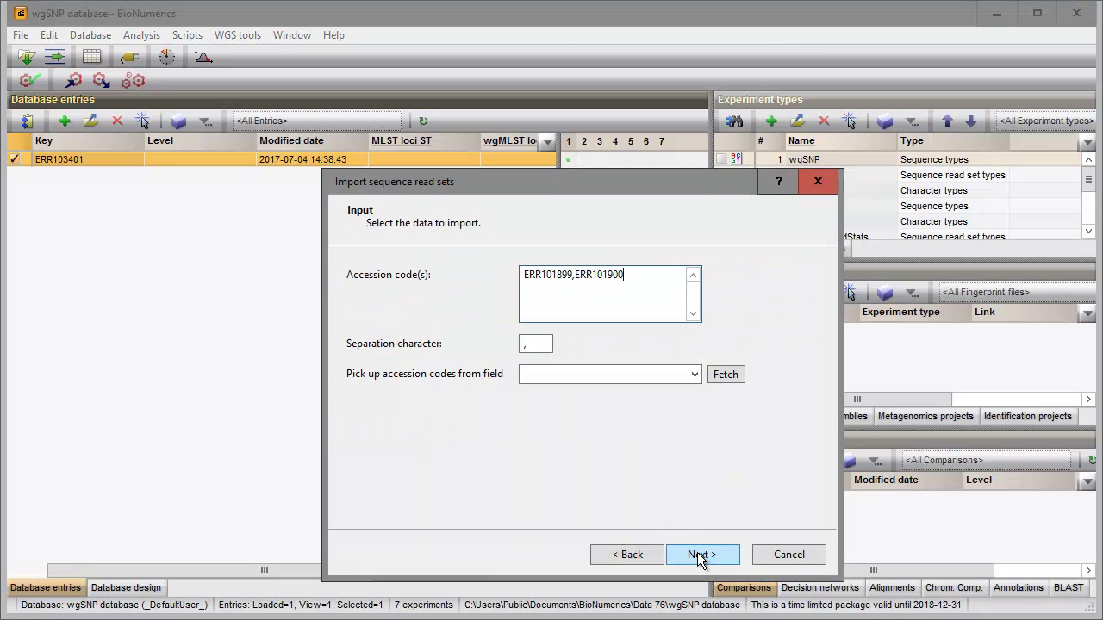
pyautogui.click(699, 557)
pyautogui.click(699, 557)
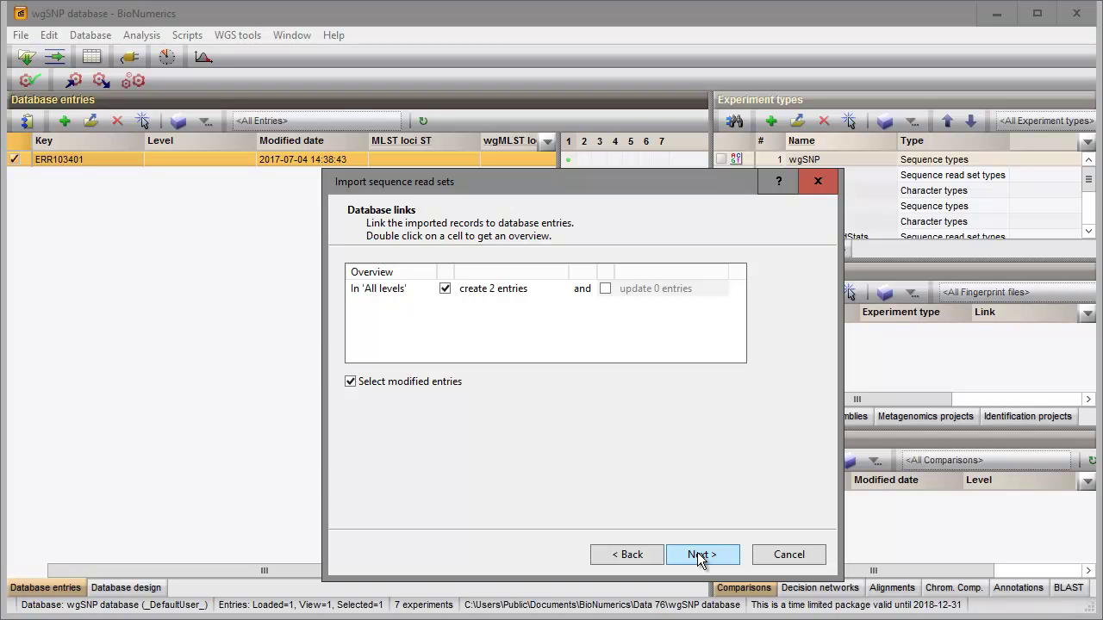
pyautogui.click(698, 555)
pyautogui.click(697, 554)
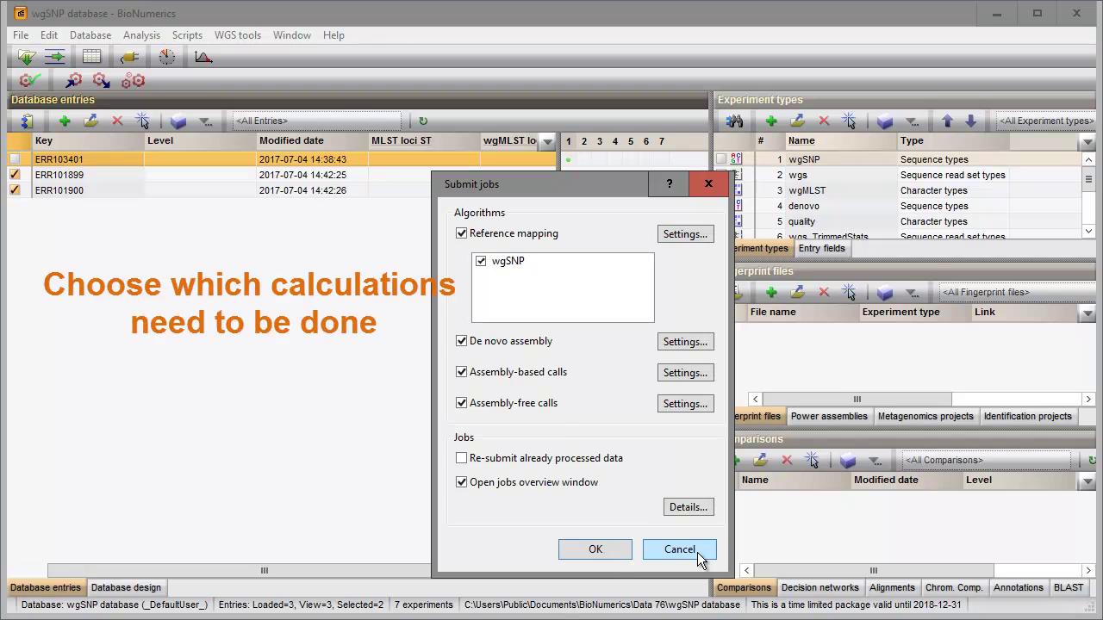
# Submit only reference-mapping jobs, skipping de novo assembly and assembly-based/free calls, then refresh job status
pyautogui.click(461, 342)
pyautogui.click(460, 372)
pyautogui.click(461, 403)
pyautogui.click(593, 551)
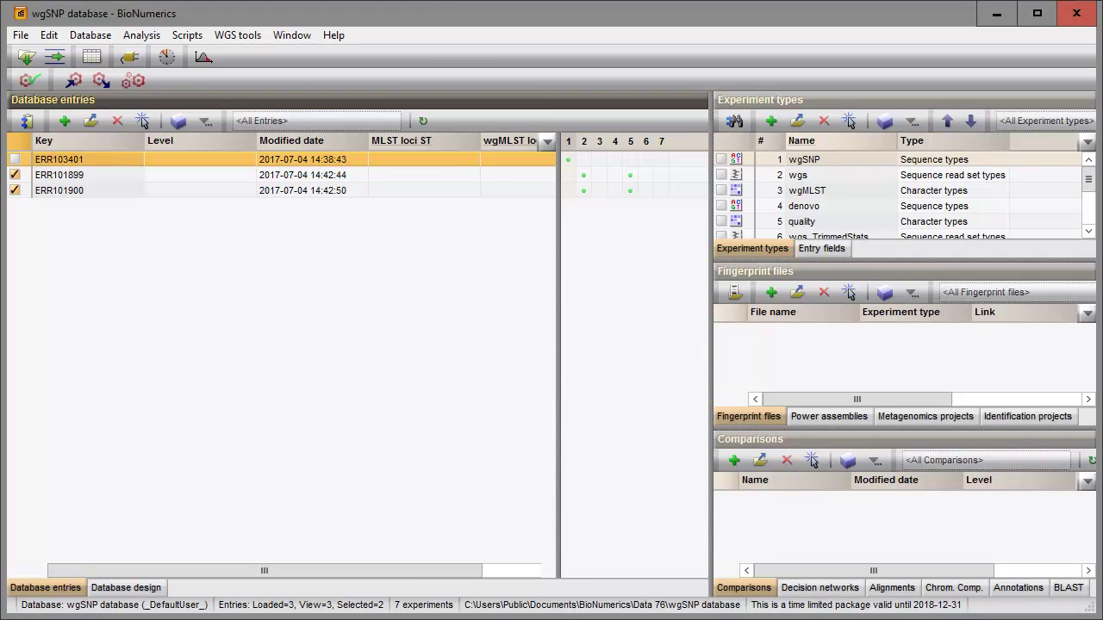
pyautogui.moveTo(17, 9); pyautogui.dragTo(391, 92)
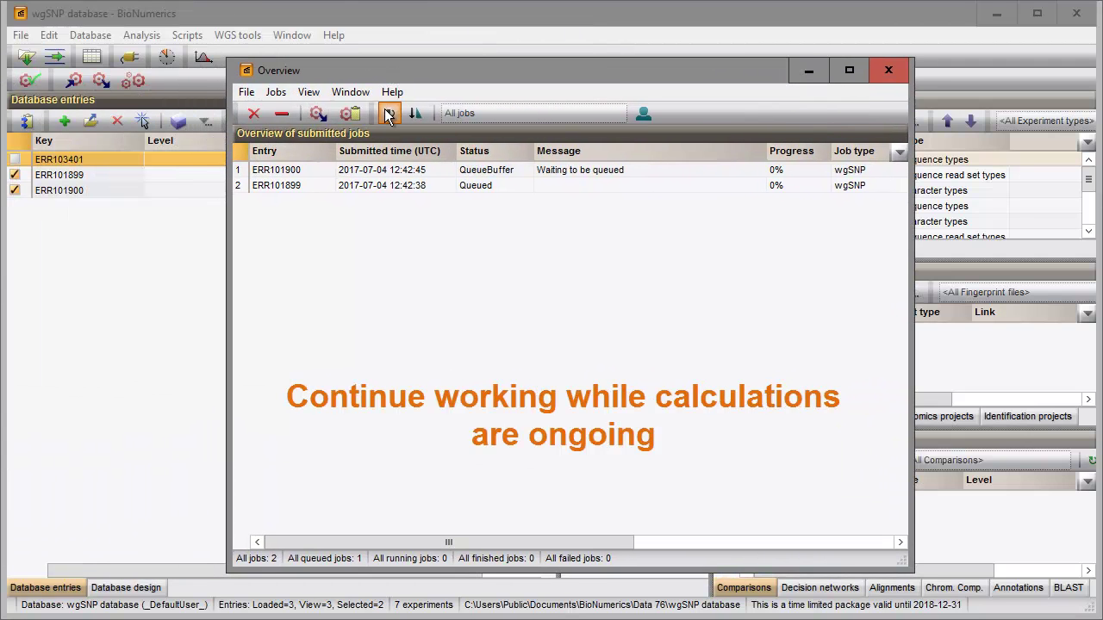
pyautogui.click(388, 114)
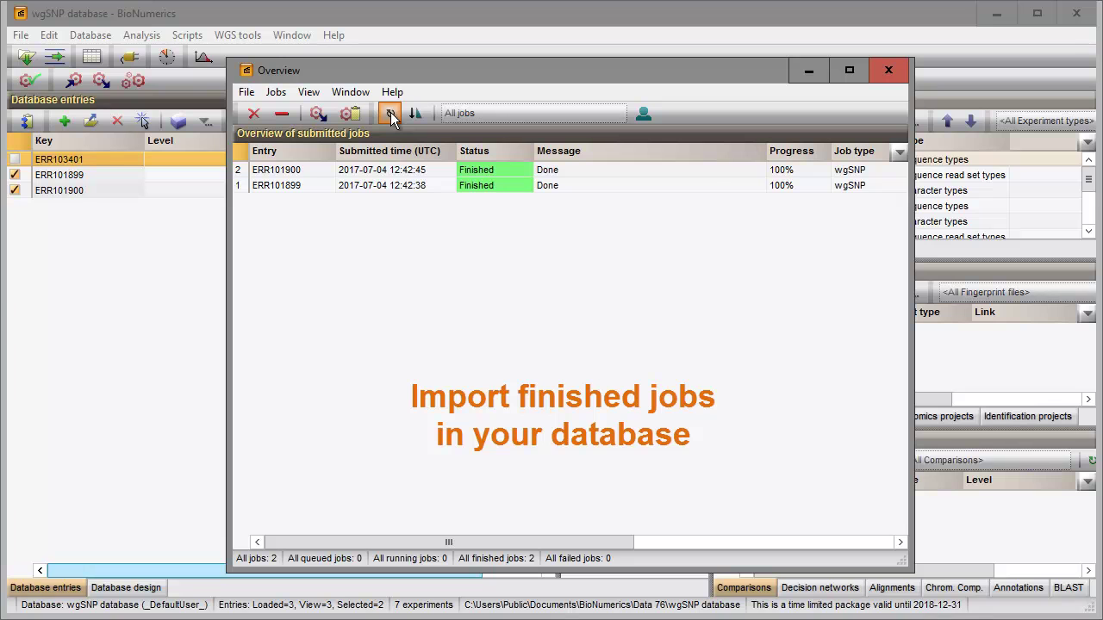
# Import the finished ERR101900 and ERR101899 job results into the database and close the jobs overview
pyautogui.click(380, 168)
pyautogui.keyDown('shift'); pyautogui.click(376, 185); pyautogui.keyUp('shift')
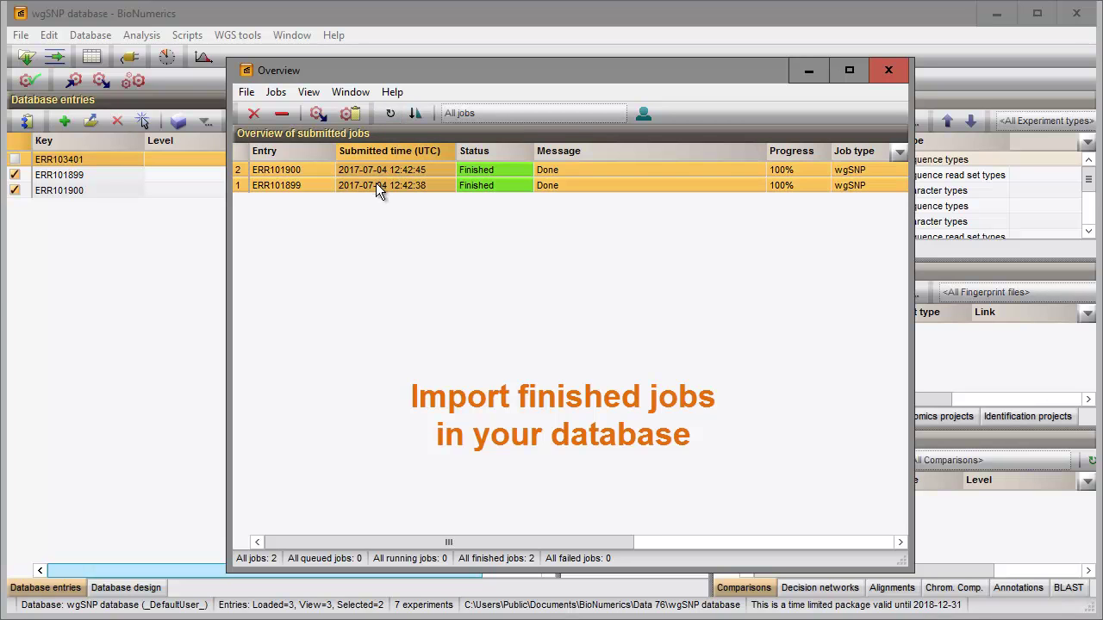
pyautogui.click(321, 113)
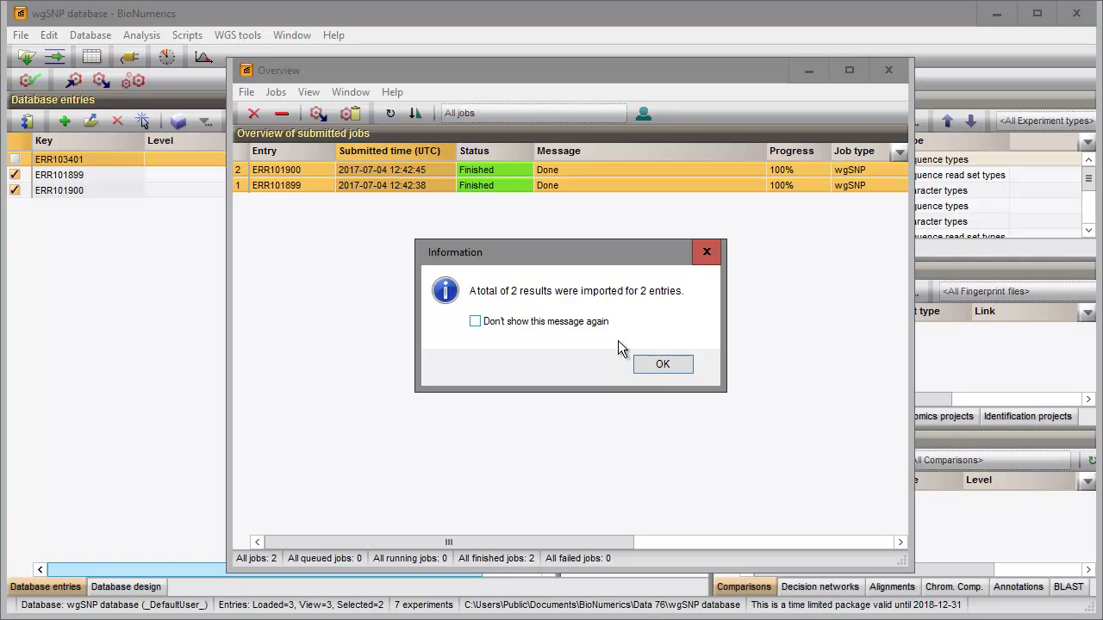
pyautogui.click(657, 367)
pyautogui.click(891, 69)
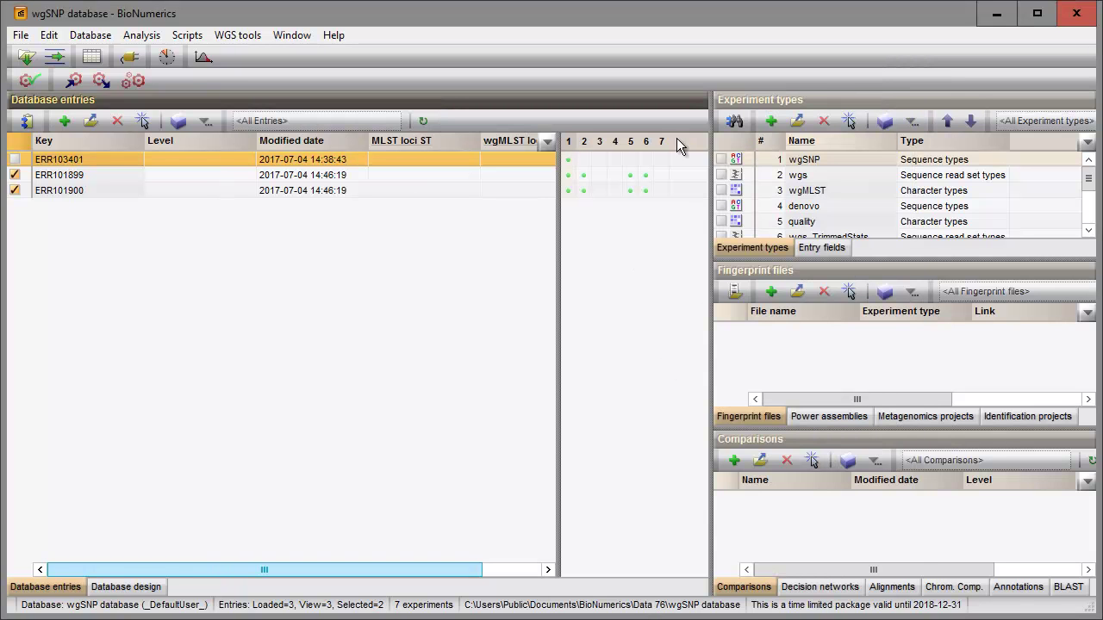
# View ERR101899's mapped wgSNP sequence in the Sequence Viewer, then close it
pyautogui.click(568, 176)
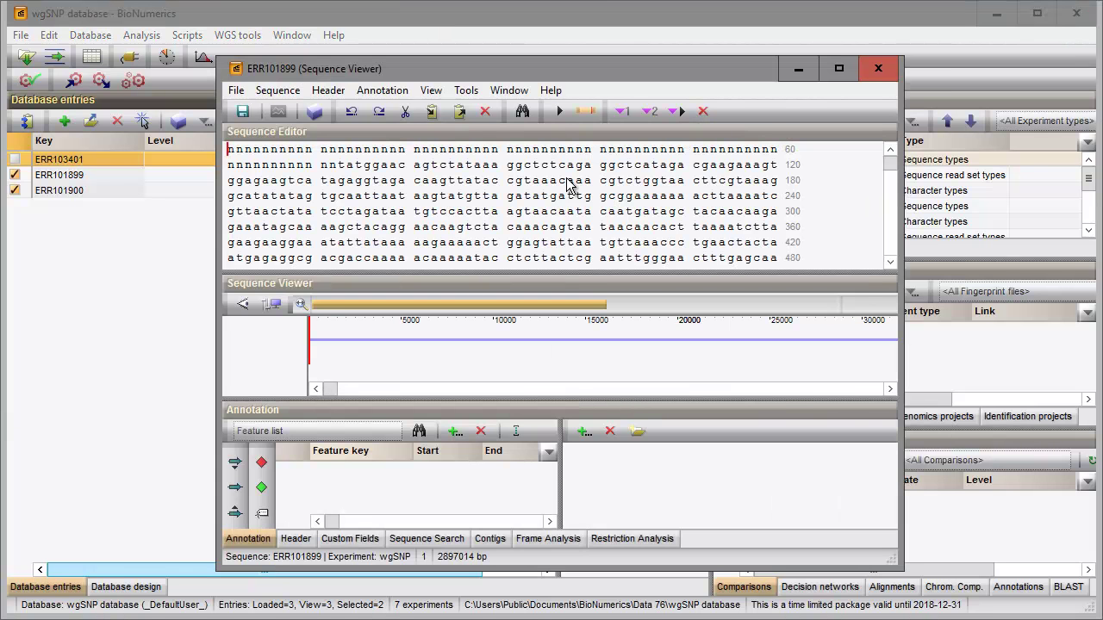
pyautogui.click(876, 68)
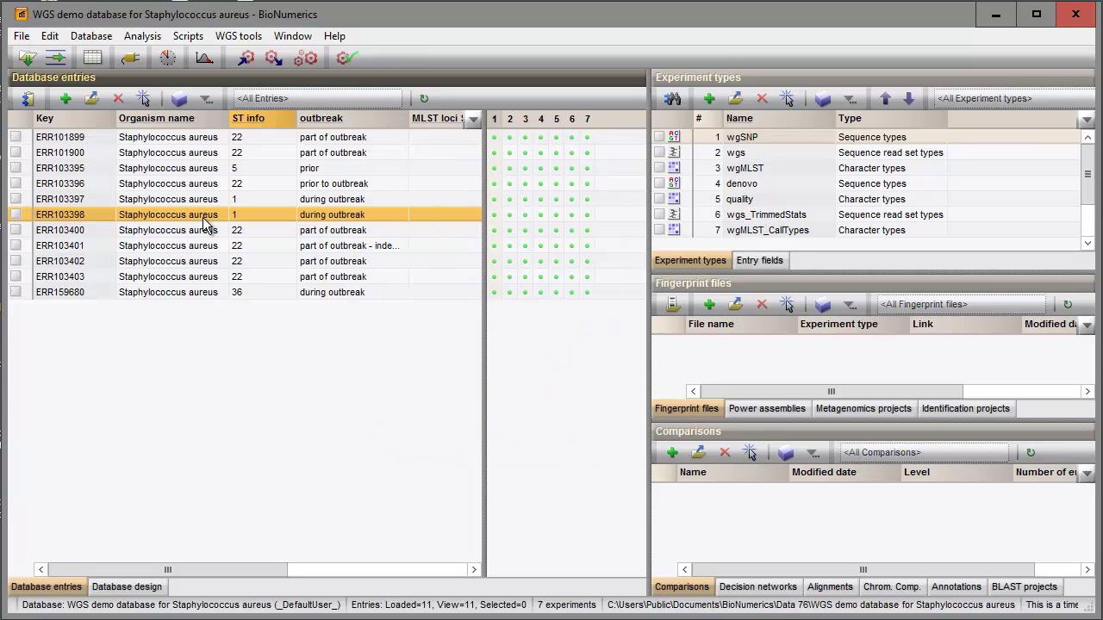
# Run a wgSNP analysis on all 11 entries with the Strict SNP filtering (Closed SNP set) template
pyautogui.hotkey('ctrl', 'a')
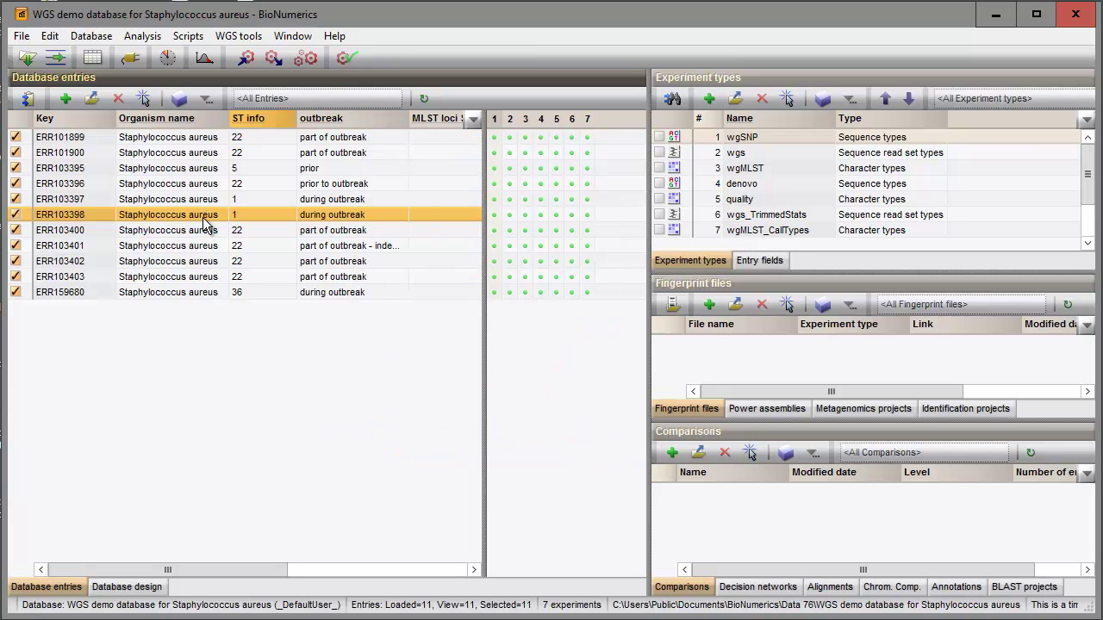
pyautogui.click(142, 37)
pyautogui.moveTo(147, 82)
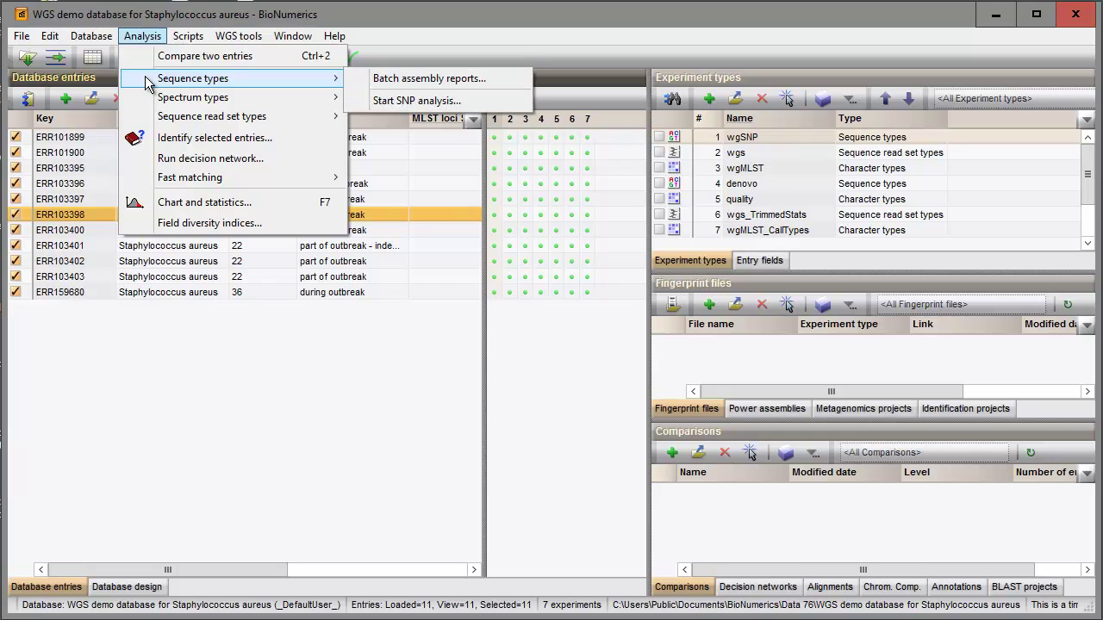
pyautogui.click(420, 101)
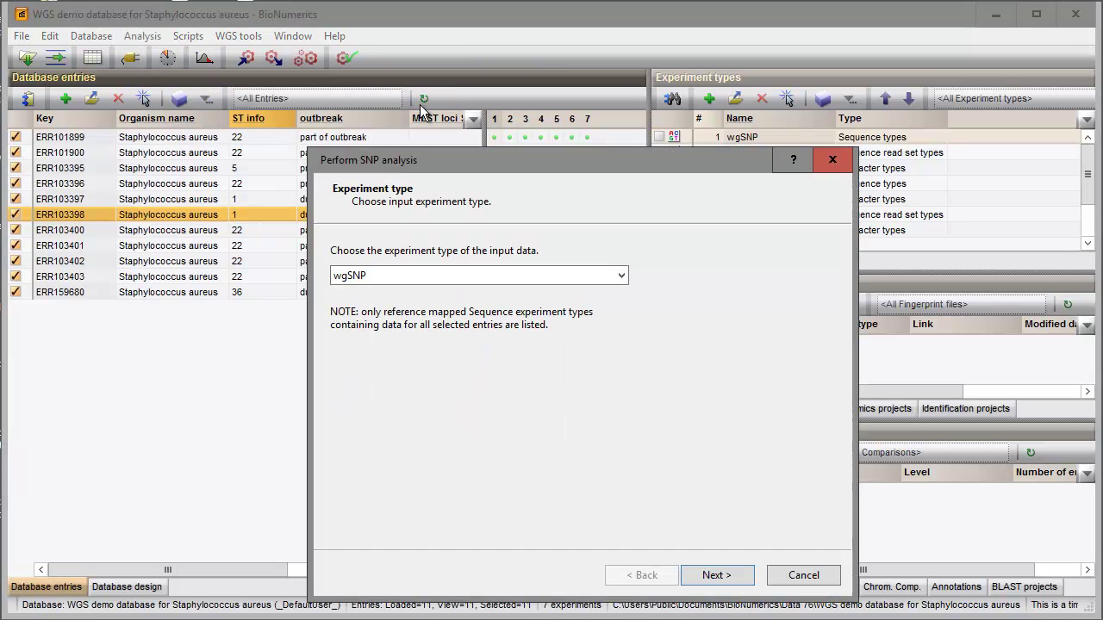
pyautogui.click(717, 576)
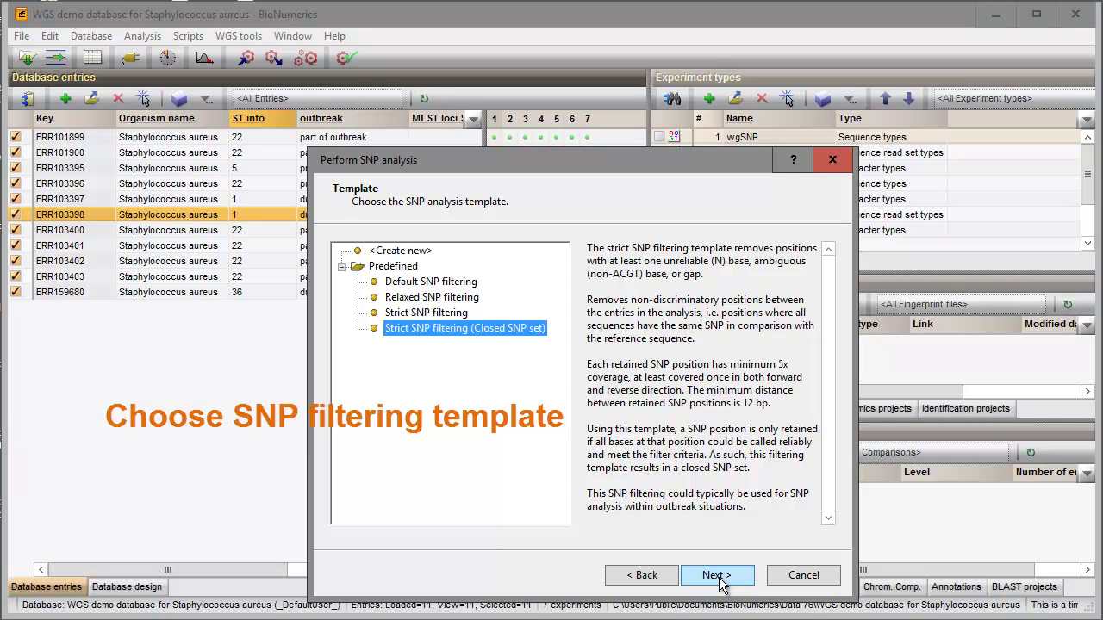
pyautogui.click(717, 575)
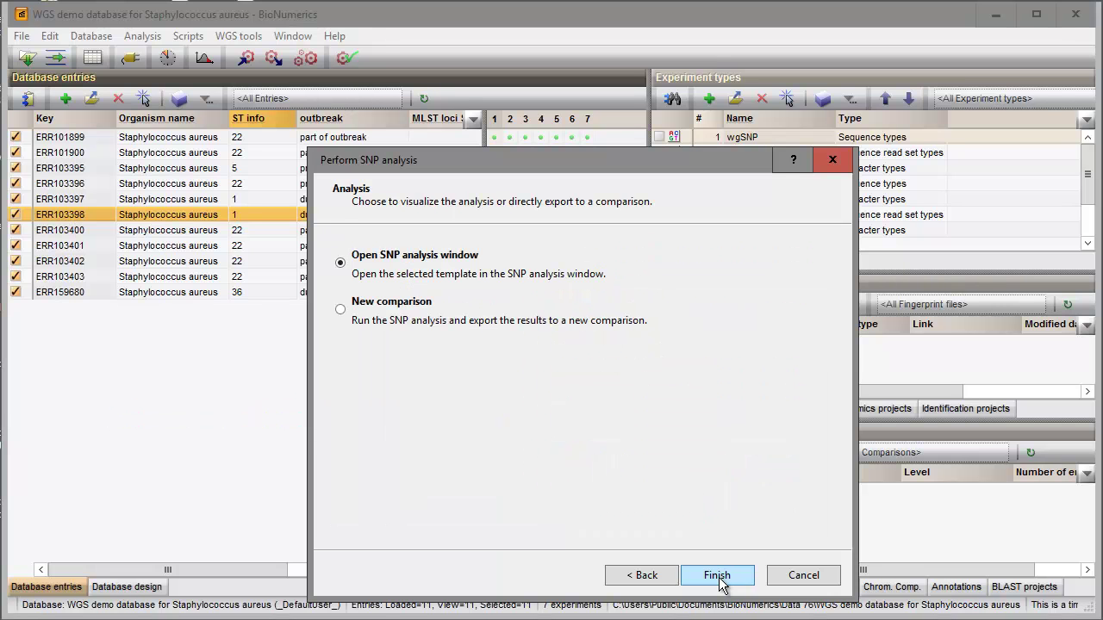
pyautogui.click(717, 575)
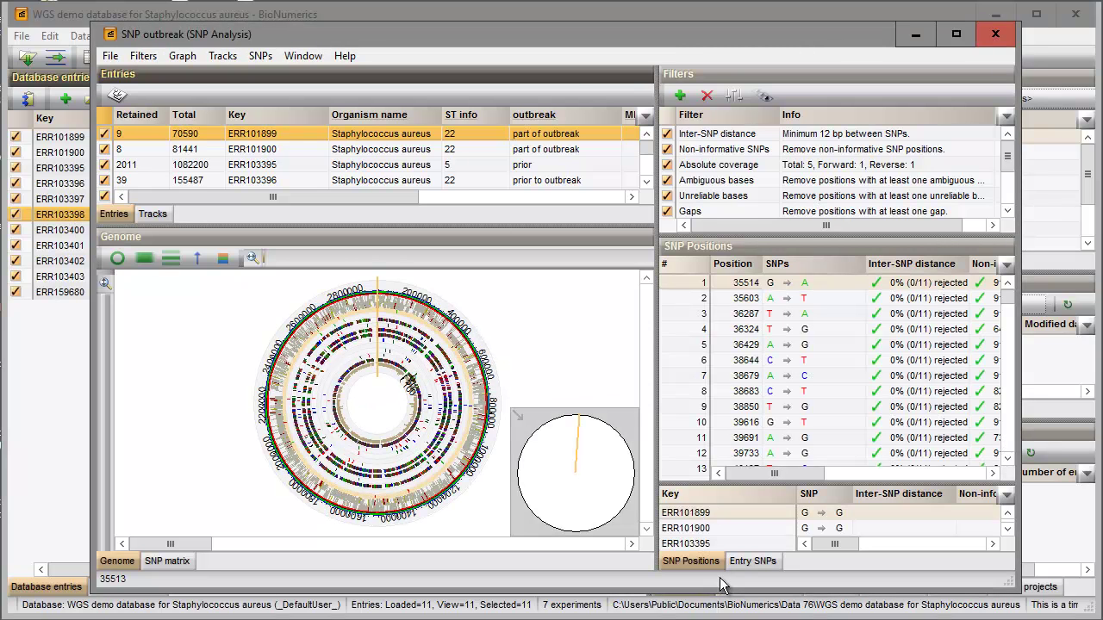
# Inspect the genome map and SNP matrix, then create a comparison from the 11 analysed entries
pyautogui.scroll(10, 410, 380)
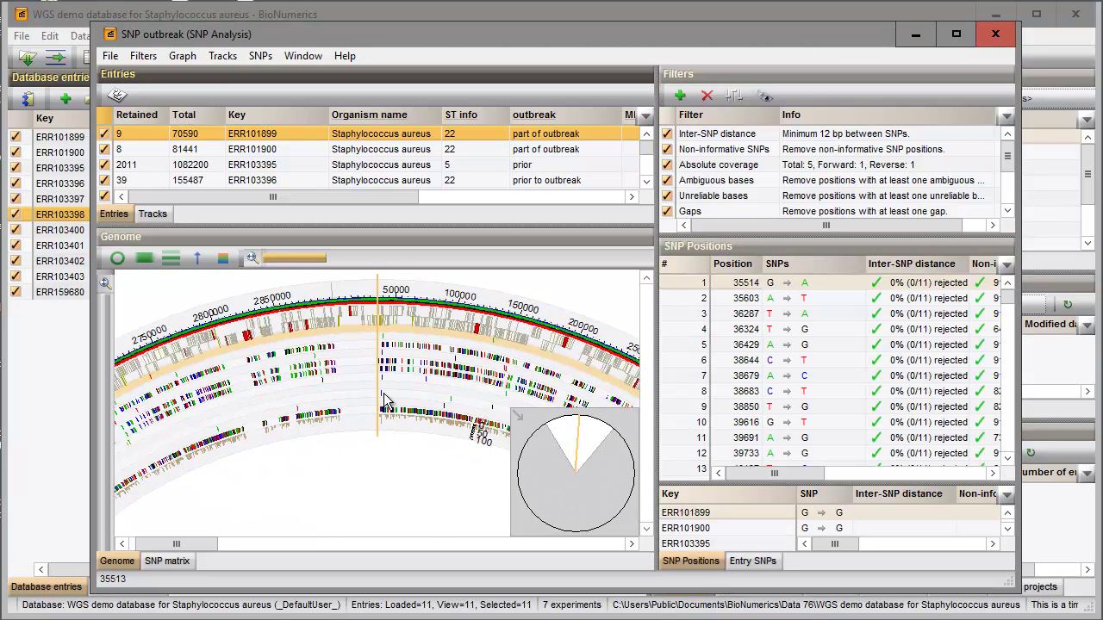
pyautogui.scroll(-10, 386, 402)
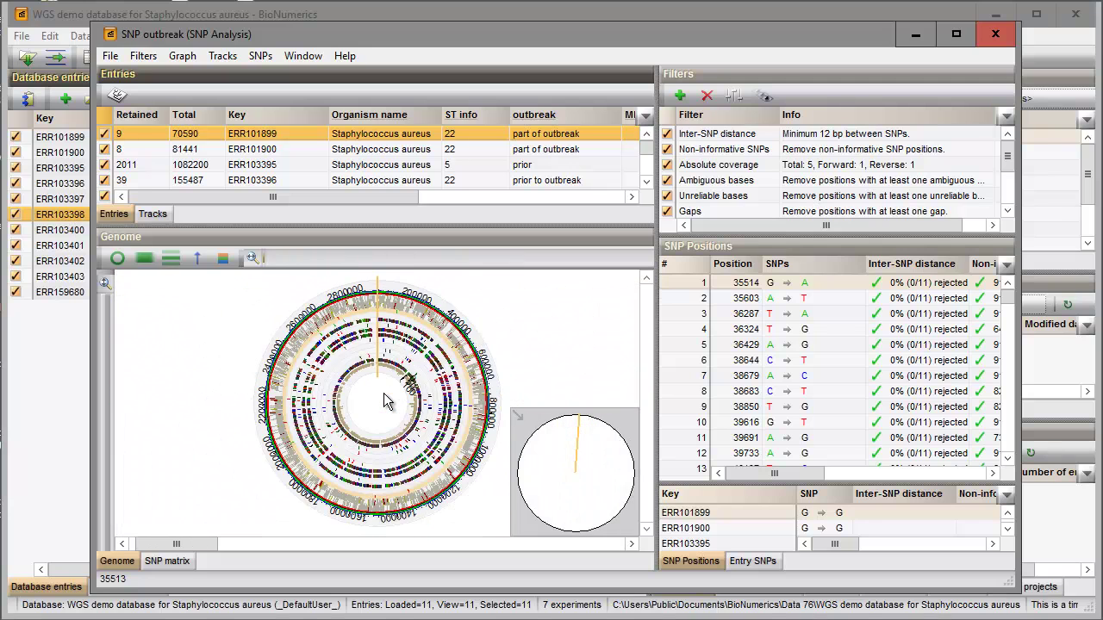
pyautogui.click(172, 561)
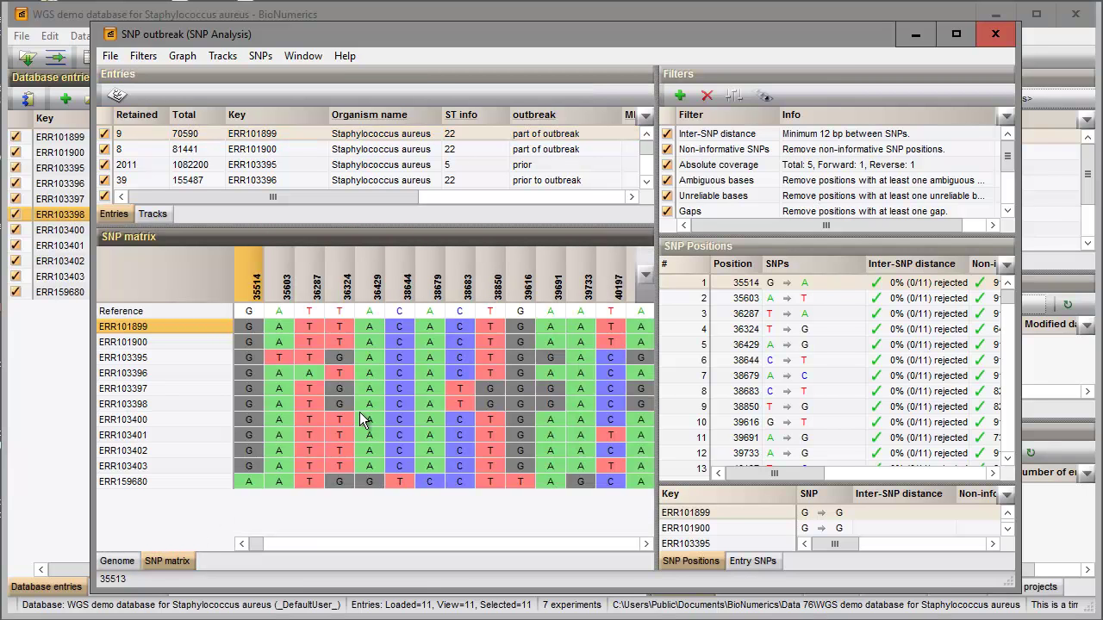
pyautogui.click(118, 95)
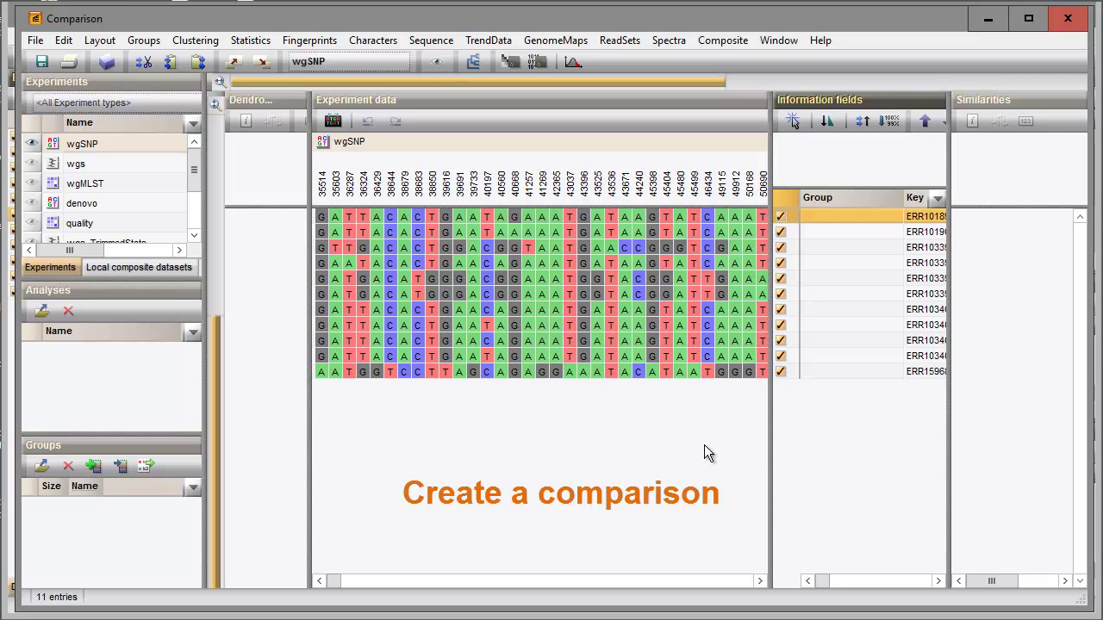
# Create comparison groups from the ST info field: 22 (7 entries), 1 (2), 36 (1) and 5 (1)
pyautogui.moveTo(768, 490); pyautogui.dragTo(611, 470)
pyautogui.moveTo(672, 581); pyautogui.dragTo(857, 583)
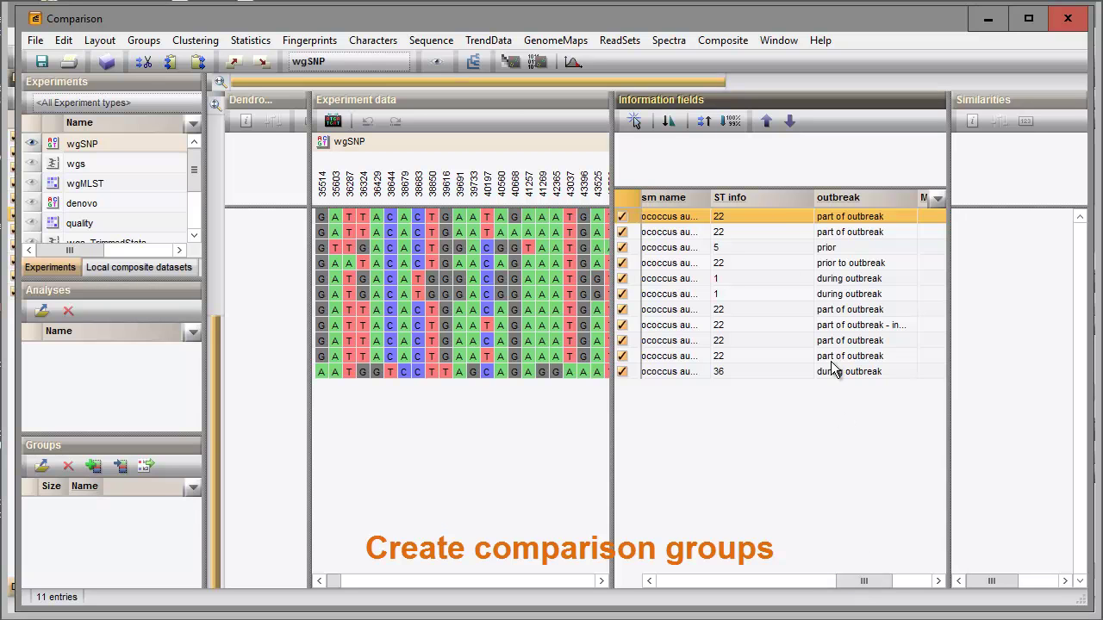
pyautogui.rightClick(778, 205)
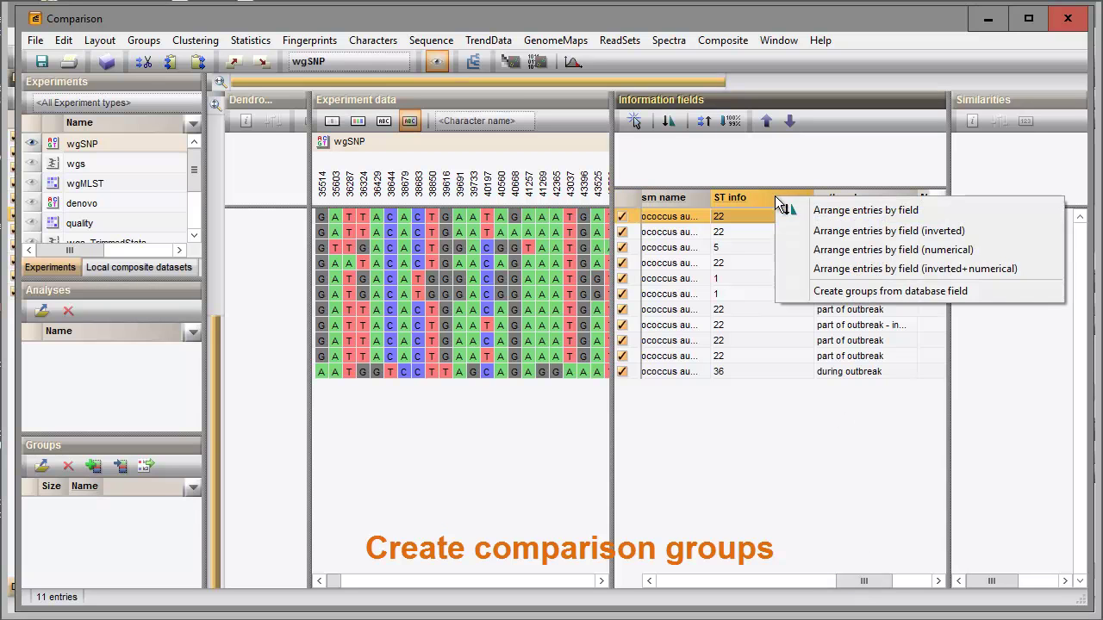
pyautogui.click(800, 291)
pyautogui.click(545, 500)
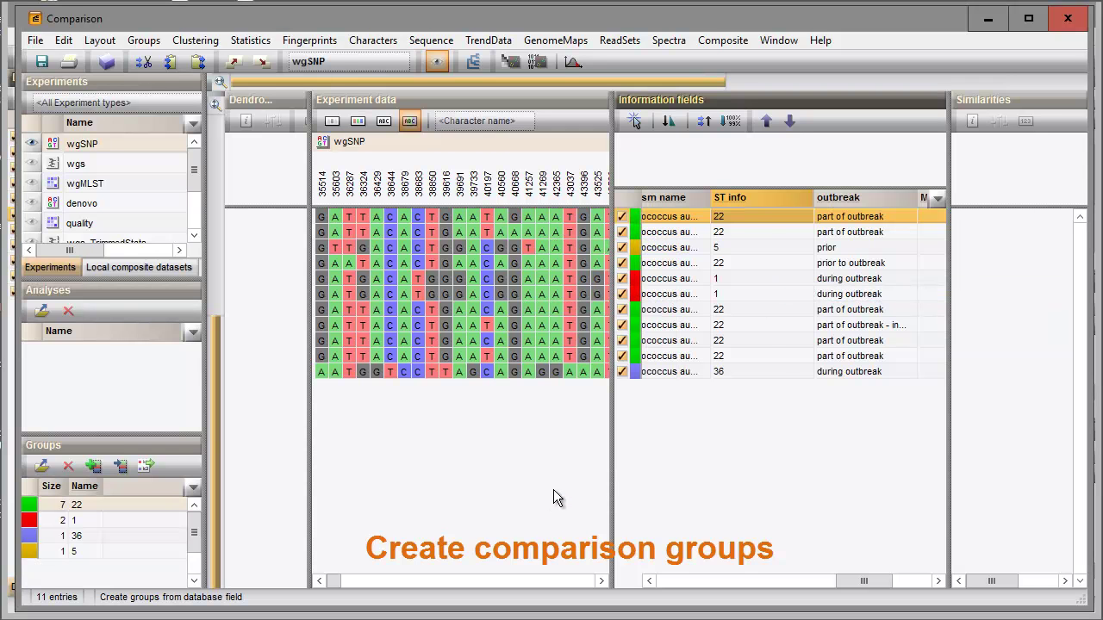
pyautogui.click(474, 61)
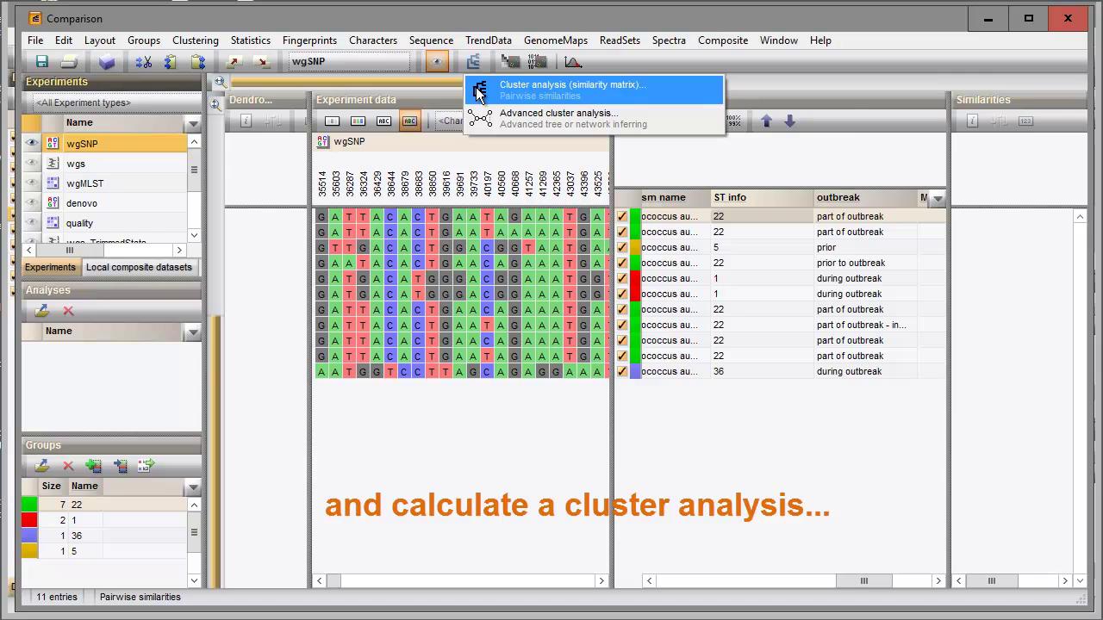
# Build a single-linkage dendrogram from categorical differences and widen the dendrogram panel
pyautogui.click(479, 88)
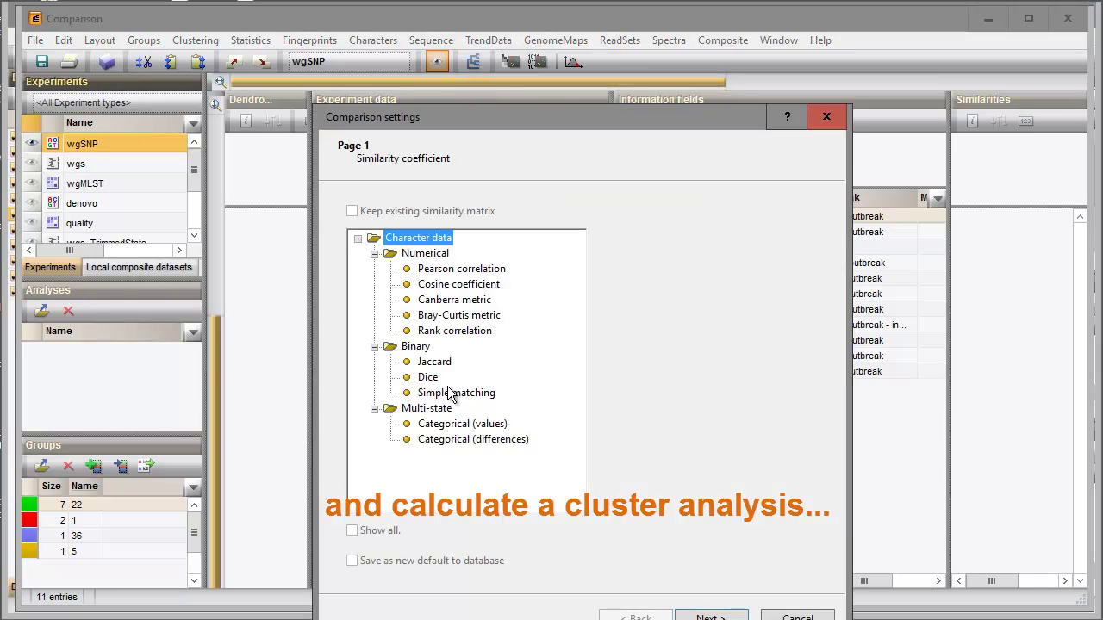
pyautogui.click(458, 440)
pyautogui.click(705, 616)
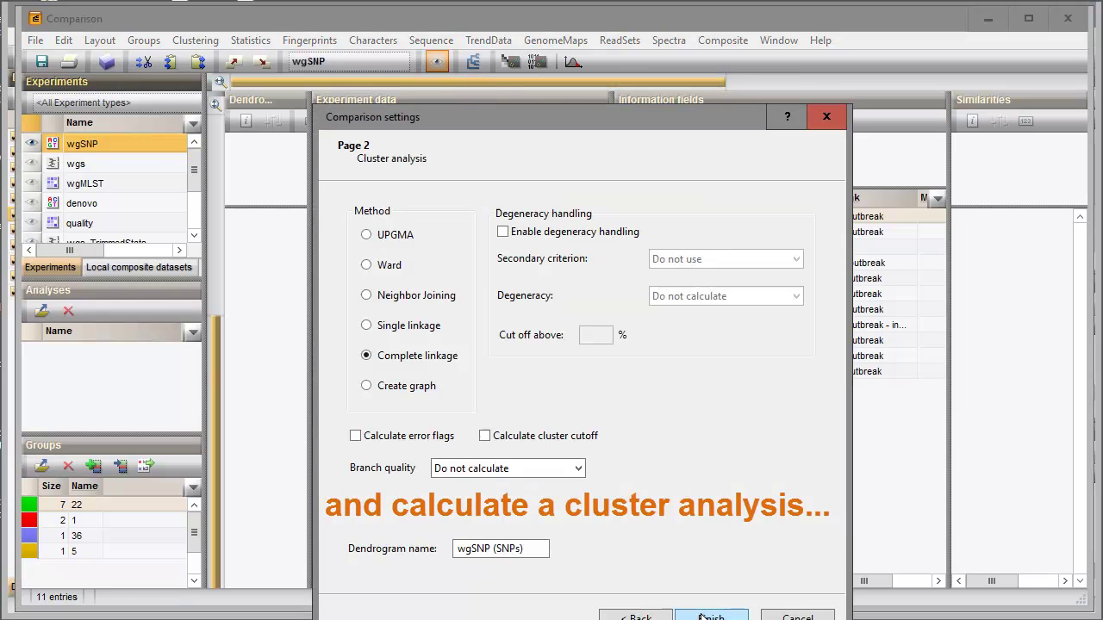
pyautogui.click(371, 326)
pyautogui.click(698, 617)
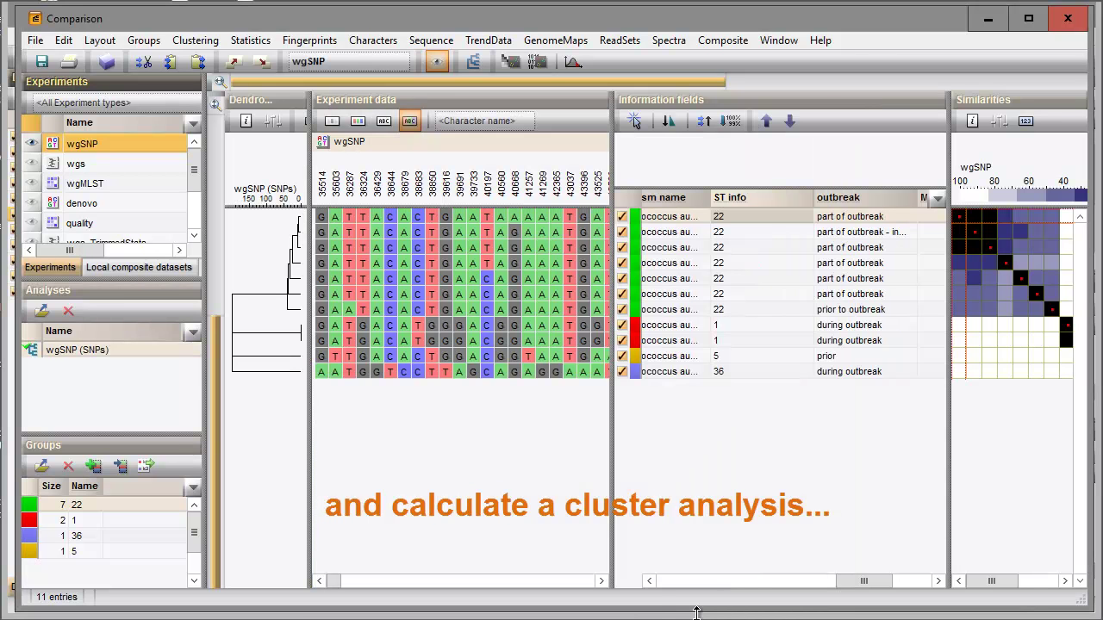
pyautogui.moveTo(314, 437); pyautogui.dragTo(419, 434)
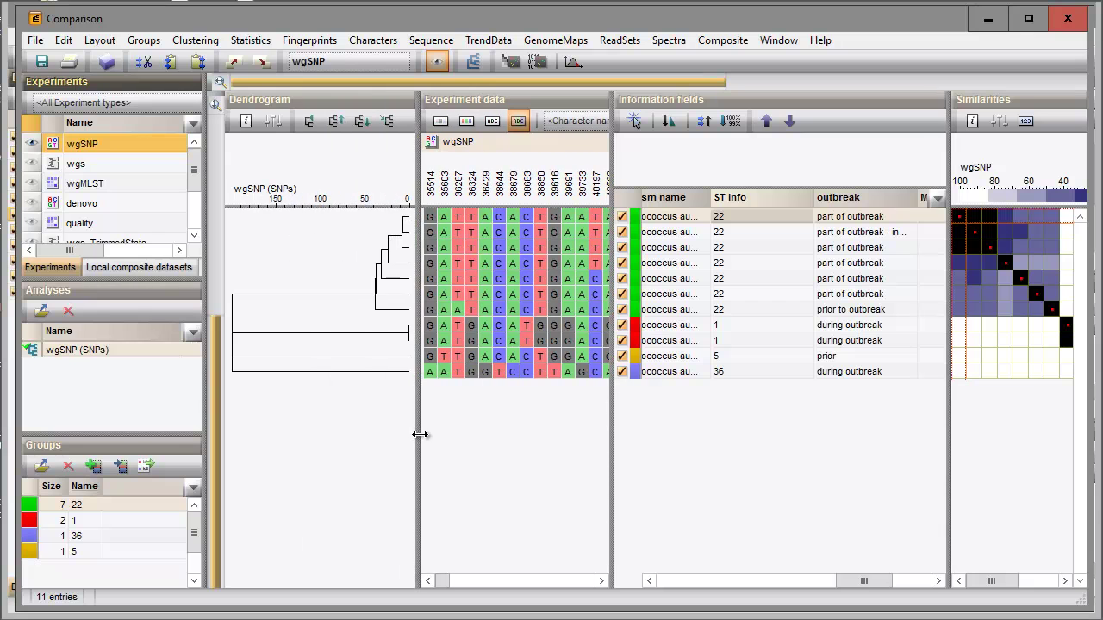
pyautogui.click(276, 130)
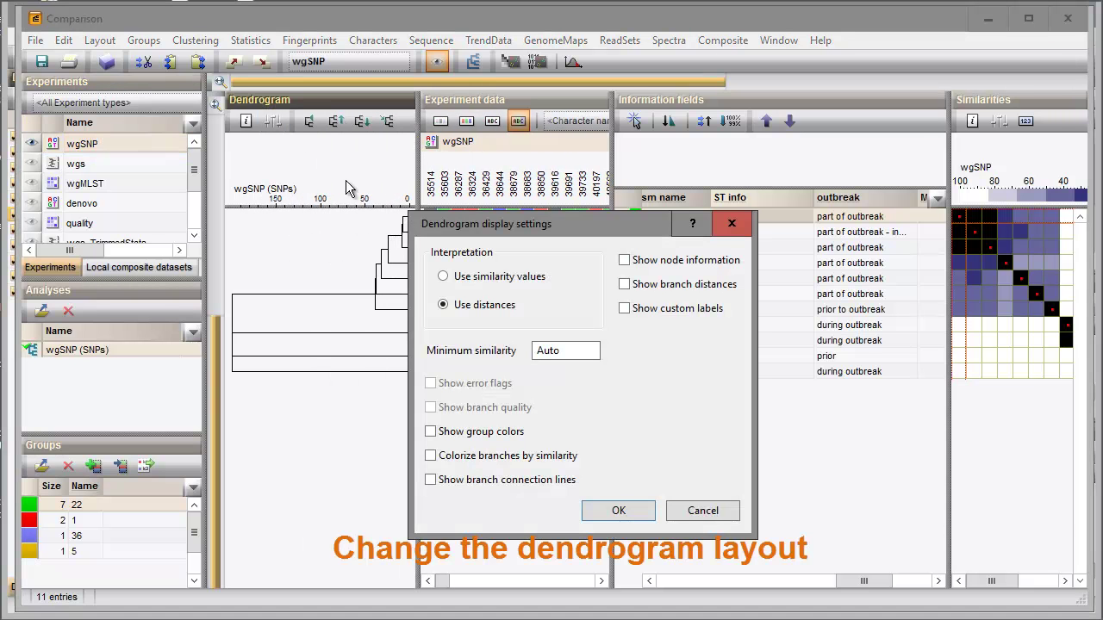
# Turn on node information and group colours in the dendrogram display settings
pyautogui.click(625, 260)
pyautogui.click(431, 432)
pyautogui.click(591, 516)
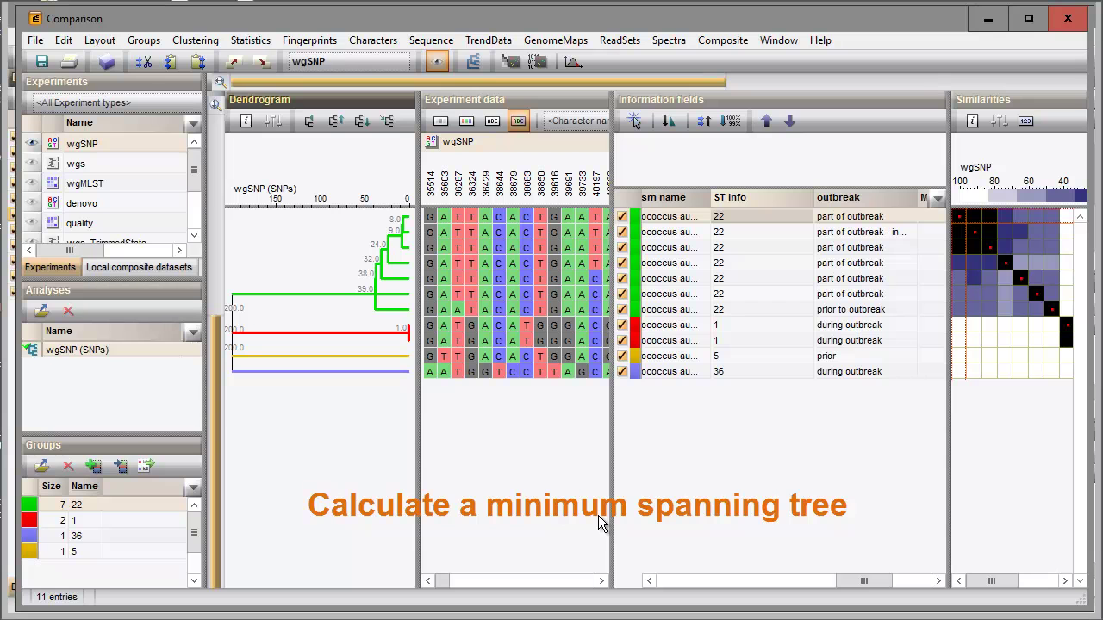
# Calculate an MST for categorical data via advanced cluster analysis and fit the network to view
pyautogui.click(473, 62)
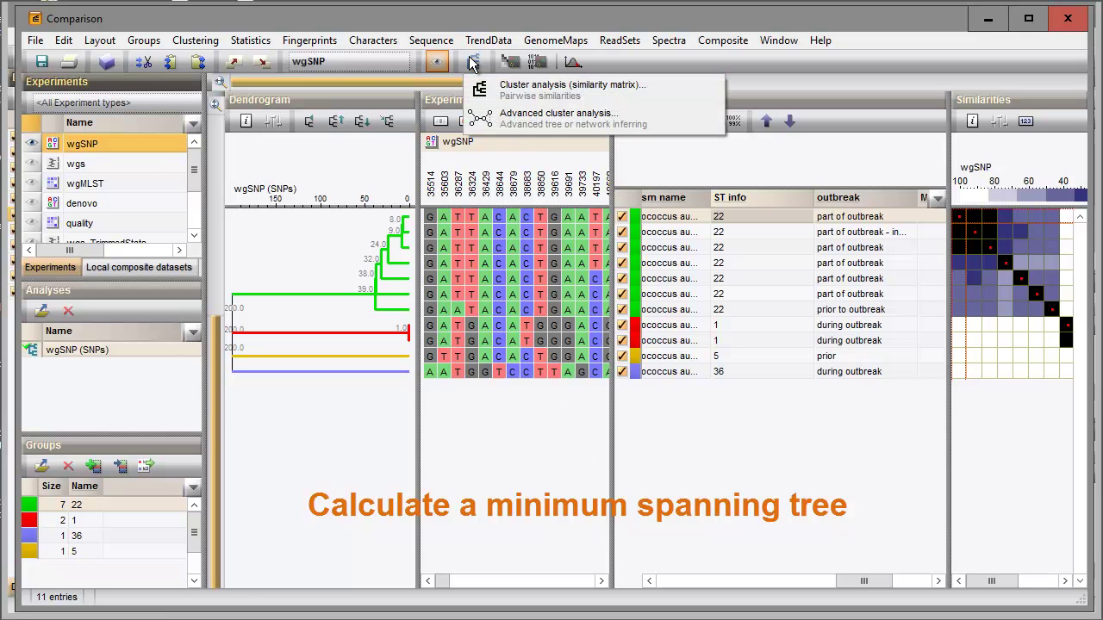
pyautogui.click(496, 119)
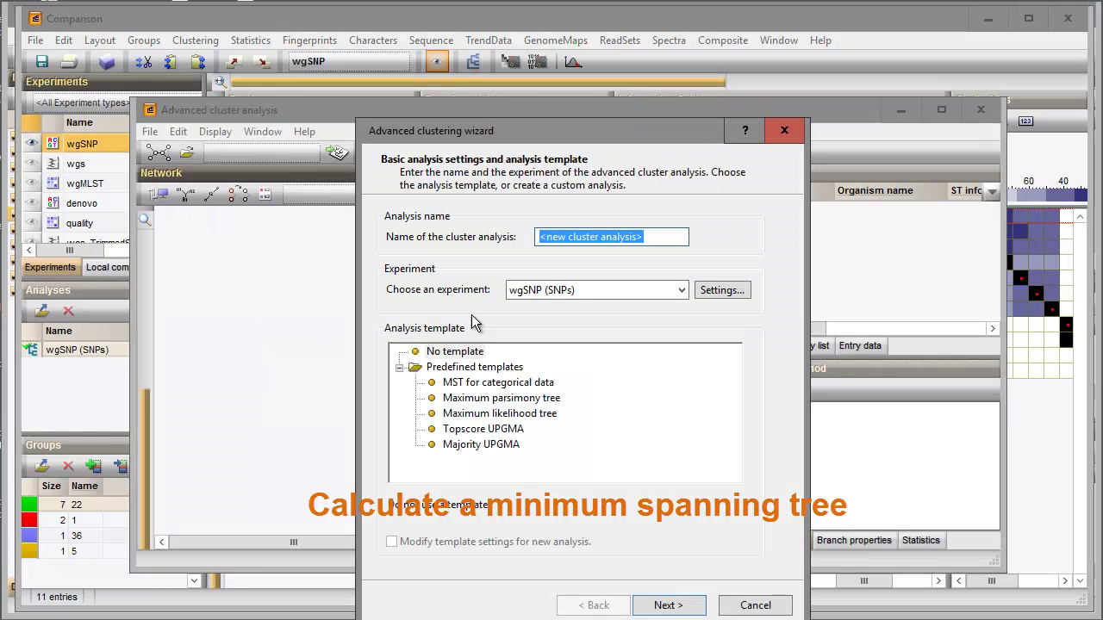
pyautogui.click(476, 386)
pyautogui.click(661, 604)
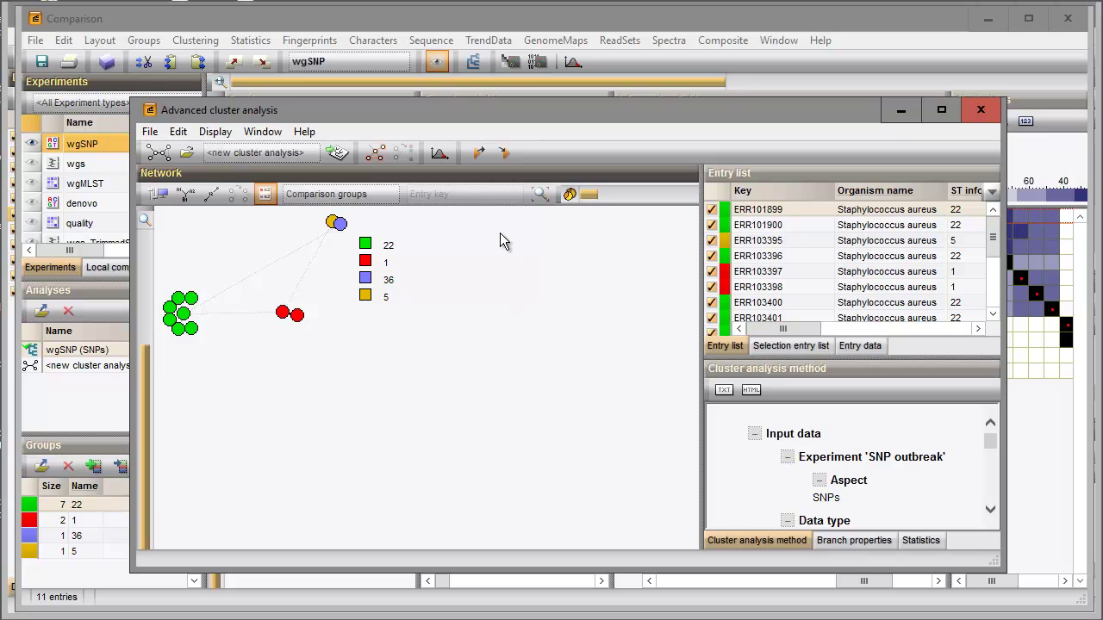
pyautogui.click(539, 196)
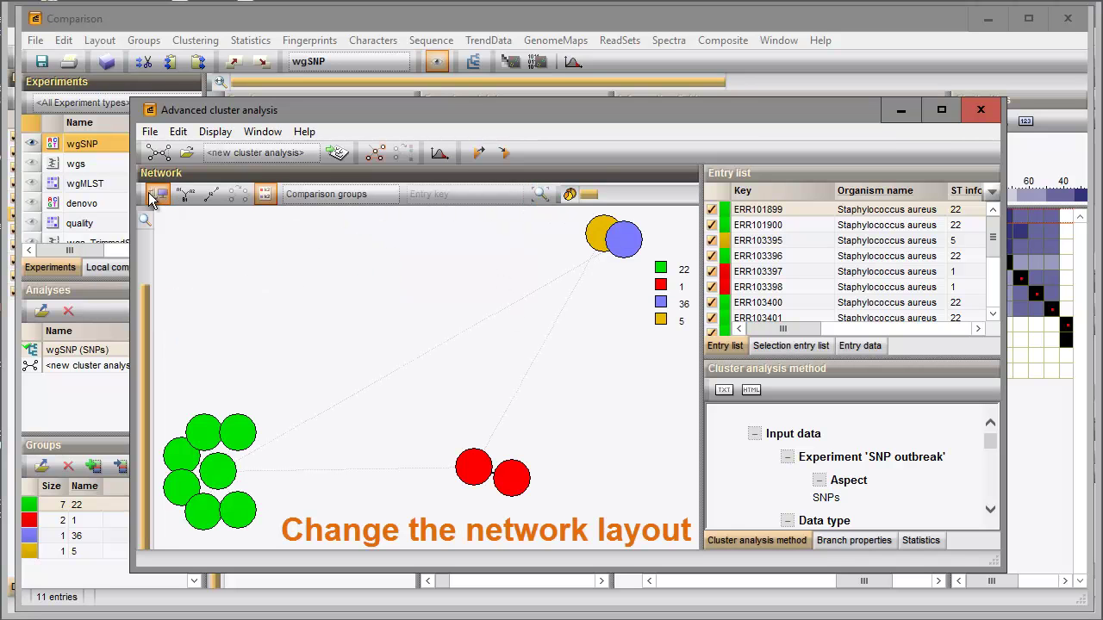